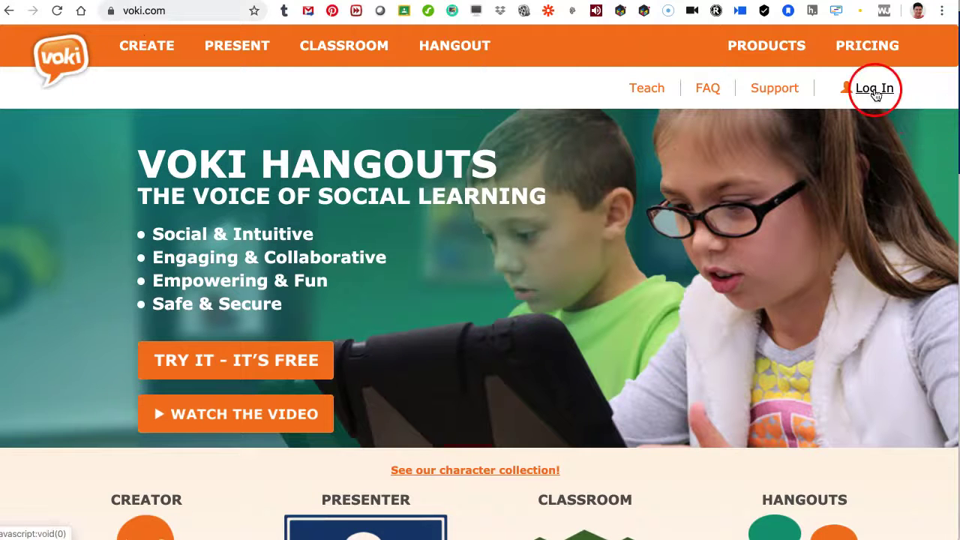
Step: Log in to Voki with the account credentials, signing out other devices, and open My Voki
left_click(876, 94)
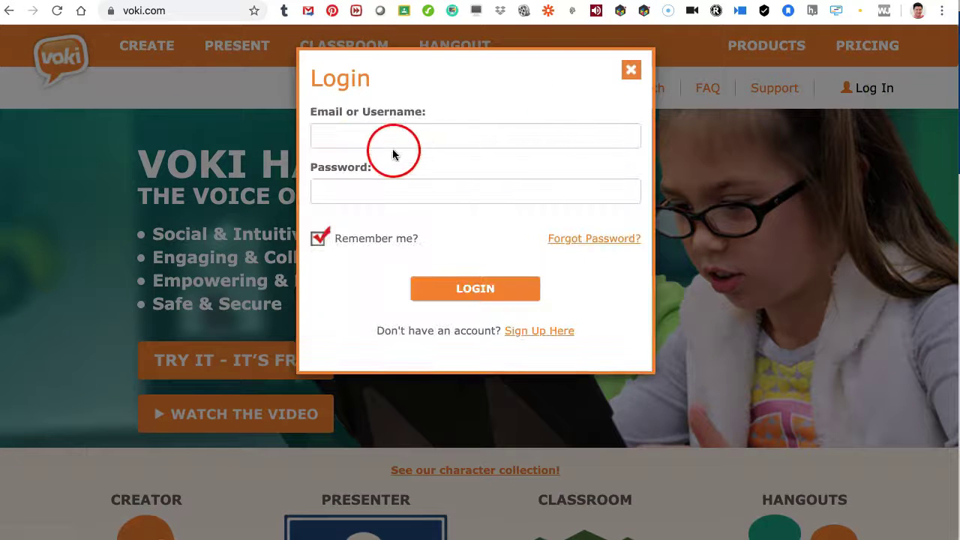
left_click(386, 143)
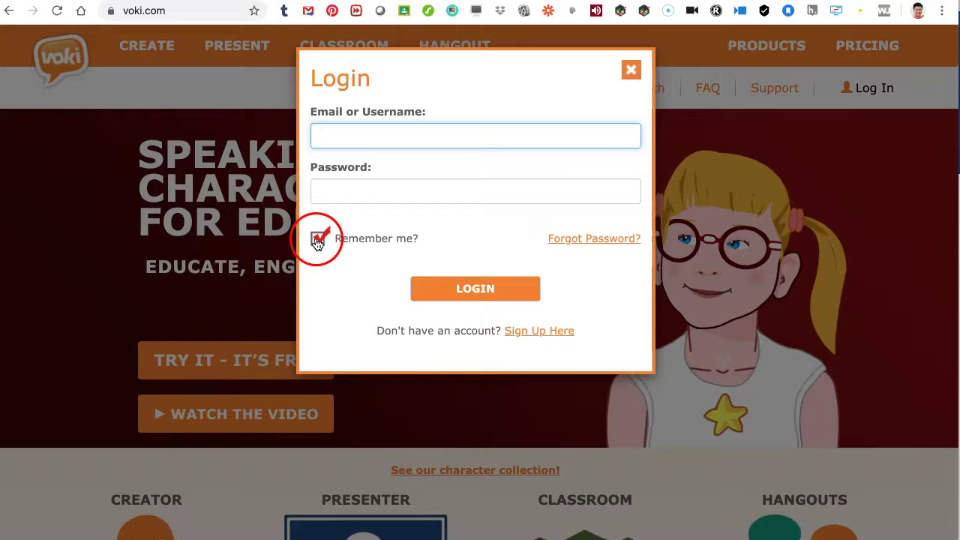
key("Return")
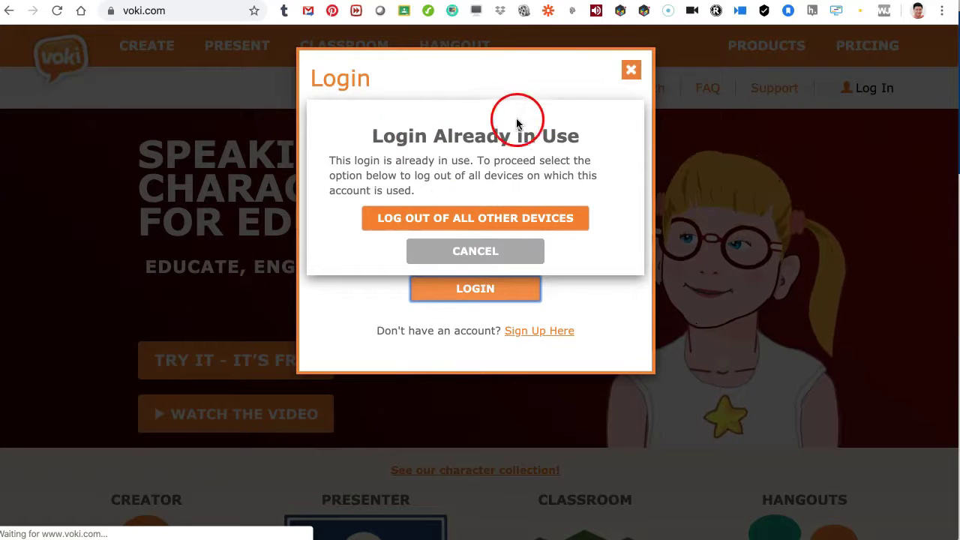
left_click(495, 223)
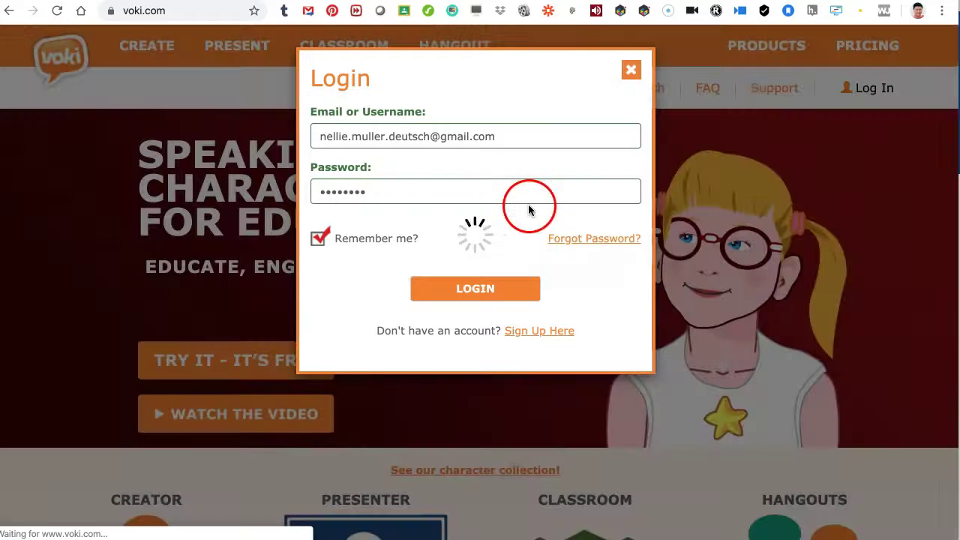
left_click(480, 293)
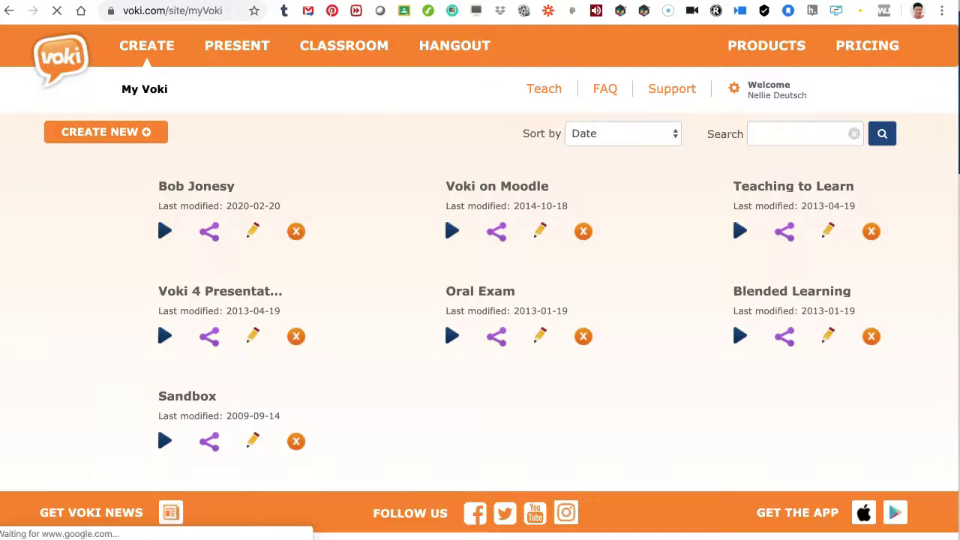
left_click(117, 128)
left_click(217, 91)
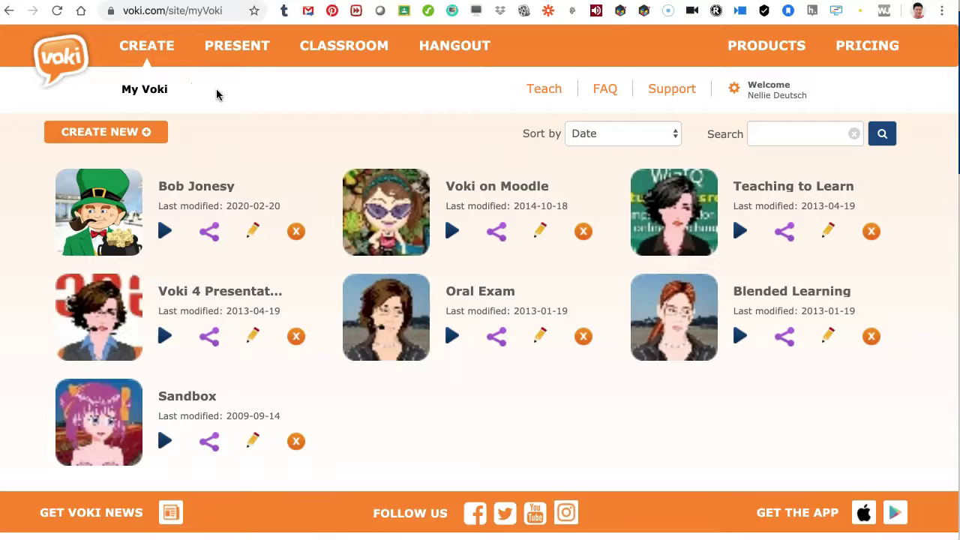
left_click(138, 206)
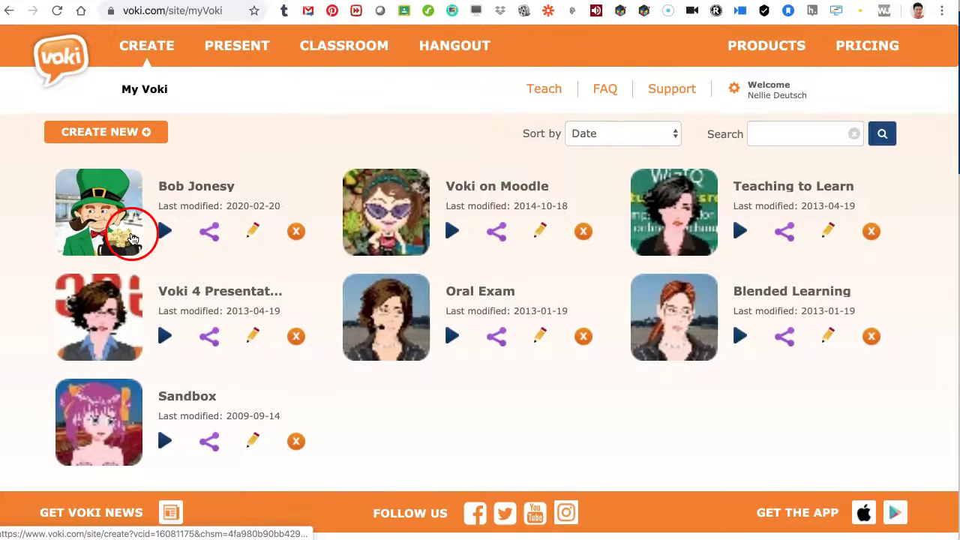
scroll(921, 312, "down", 1)
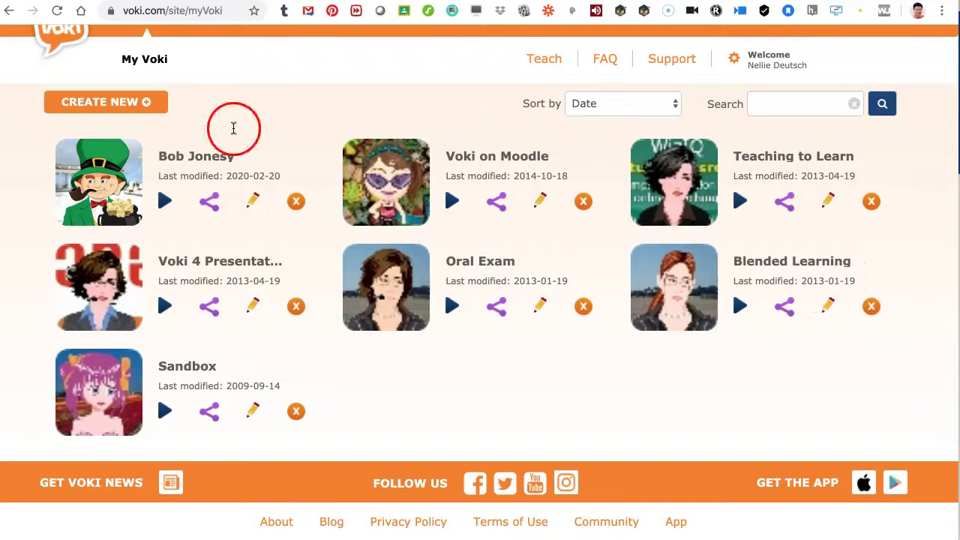
left_click(299, 375)
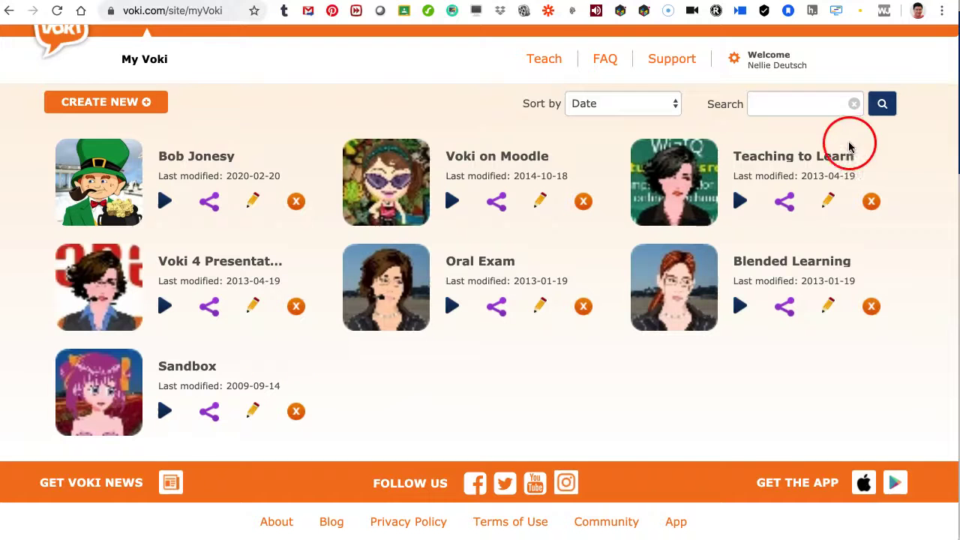
scroll(534, 122, "up", 1)
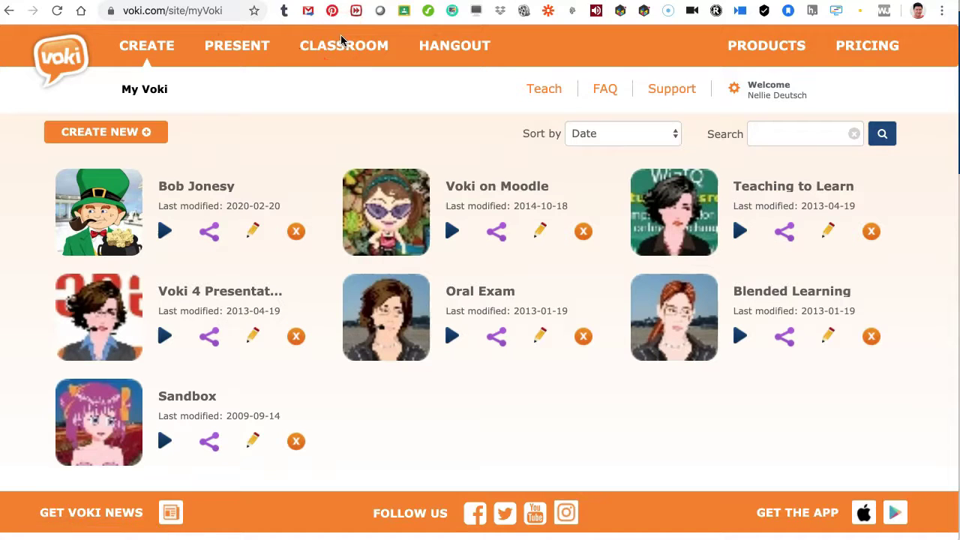
left_click(328, 45)
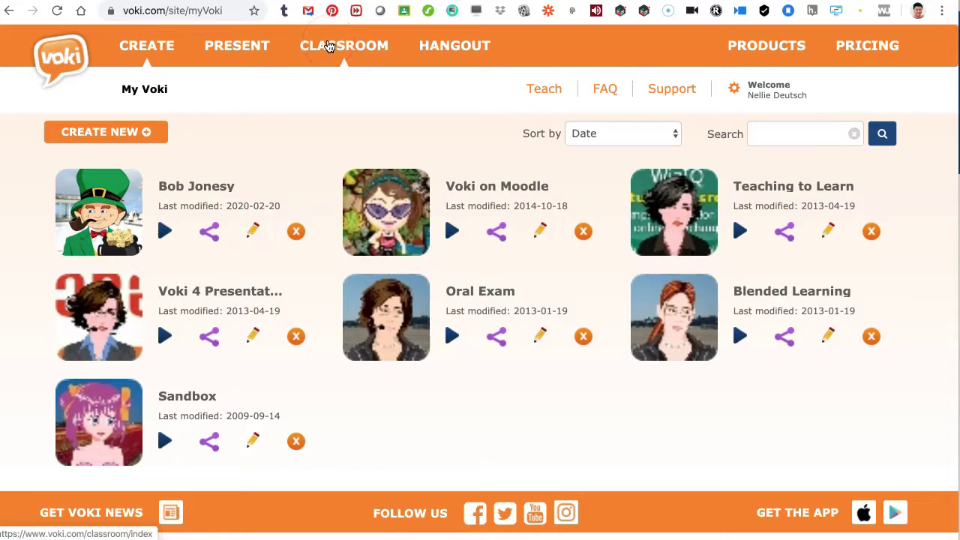
left_click(248, 47)
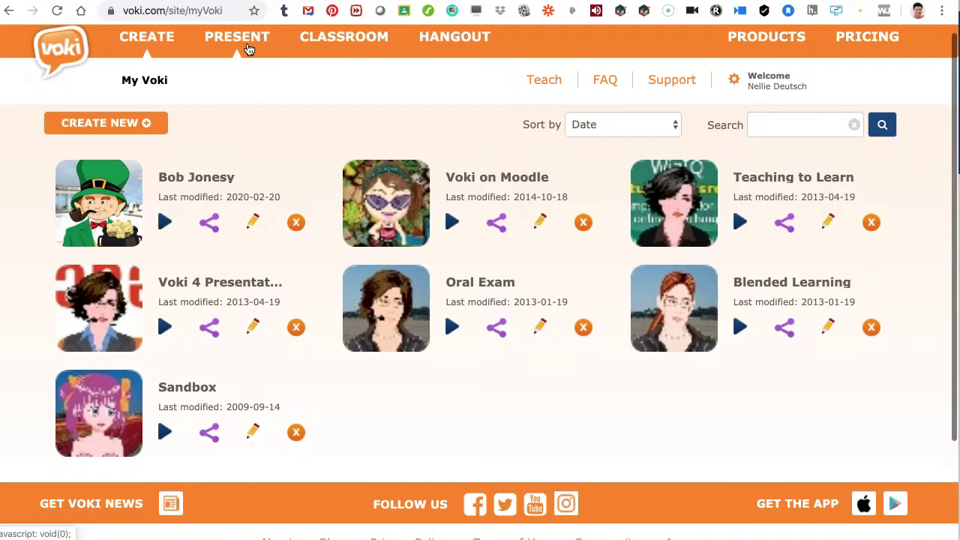
left_click(229, 57)
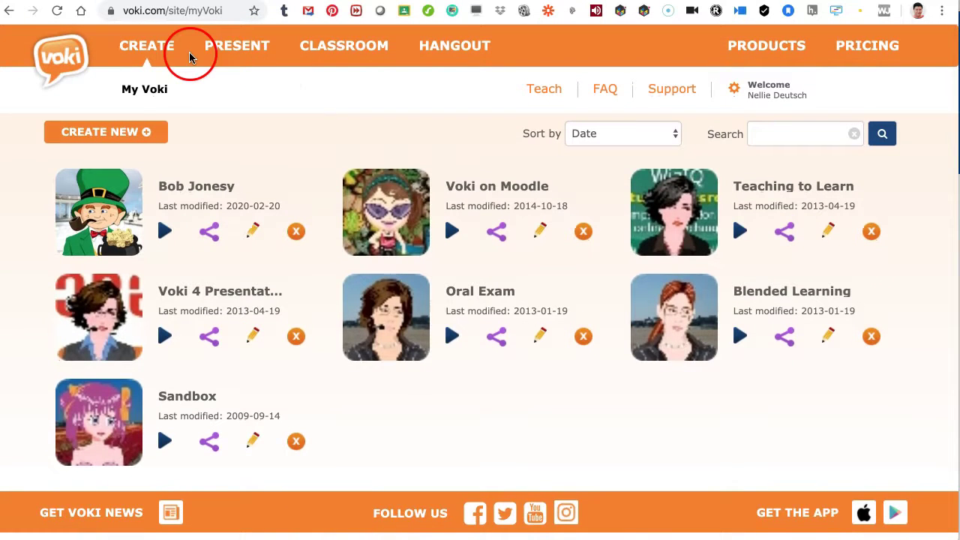
Step: Create a new Untitled Voki with the default queen character in the café scene
left_click(127, 133)
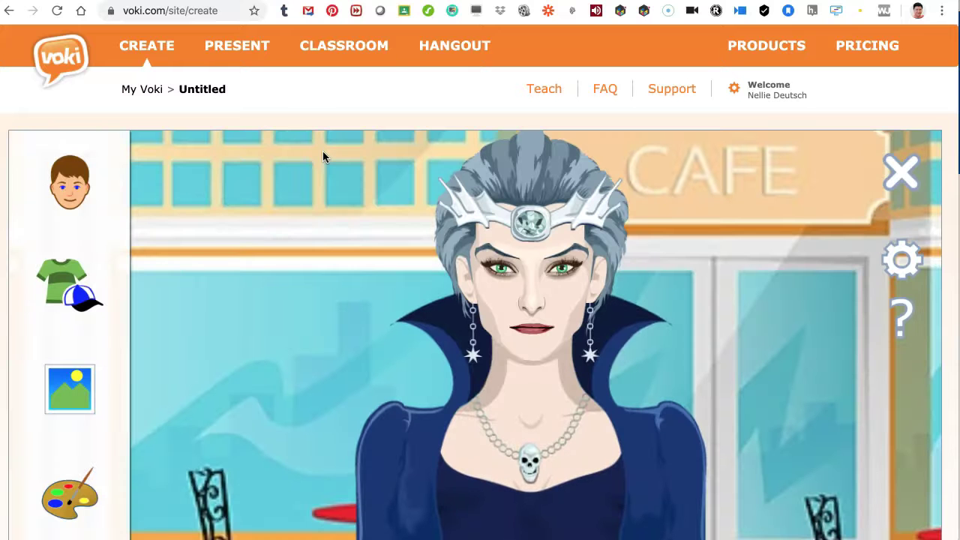
left_click(343, 153)
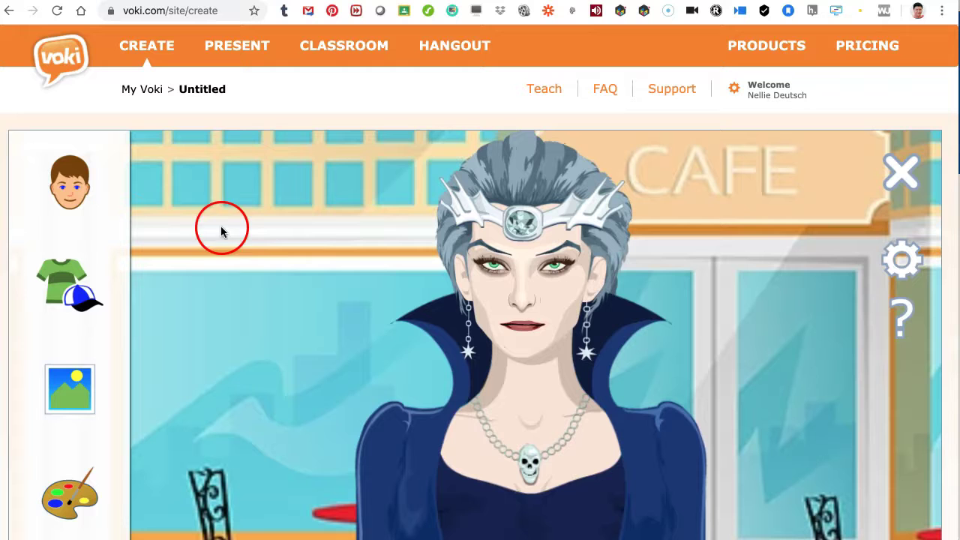
scroll(247, 178, "down", 3)
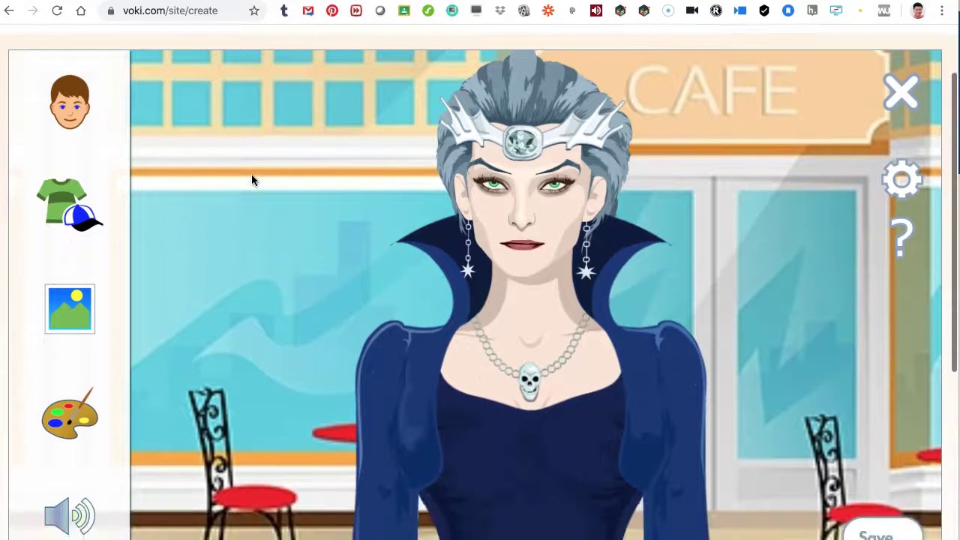
scroll(178, 182, "up", 3)
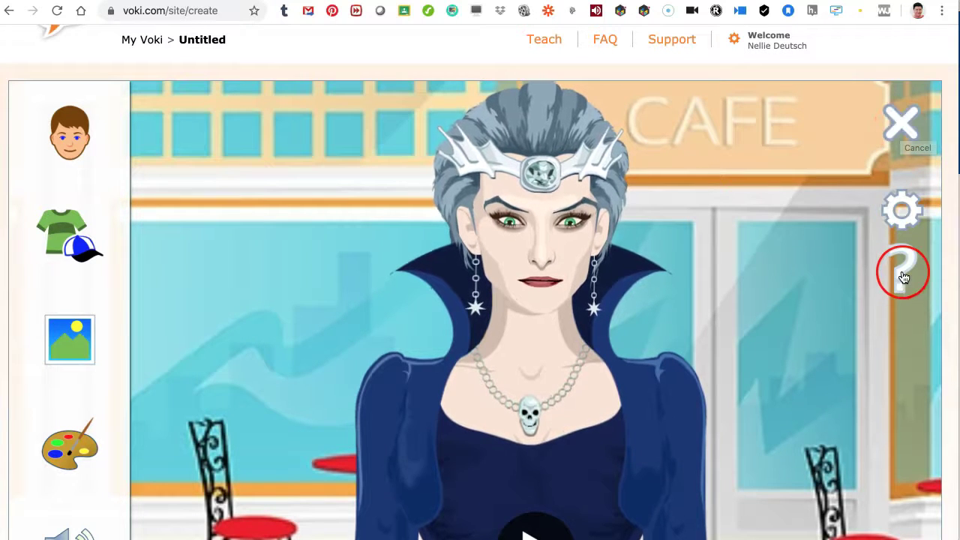
Step: Check the play-on-load option in the gear settings panel and close it
left_click(905, 199)
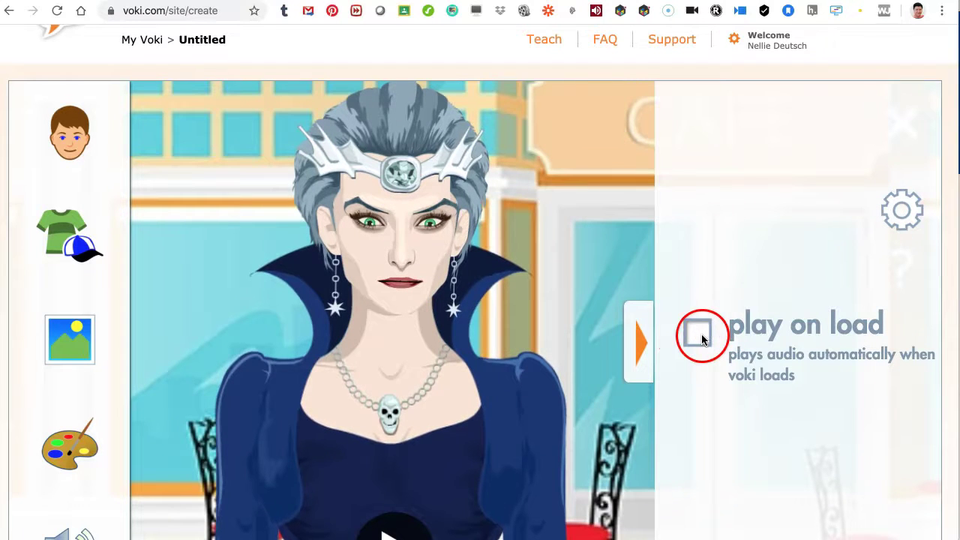
left_click(892, 188)
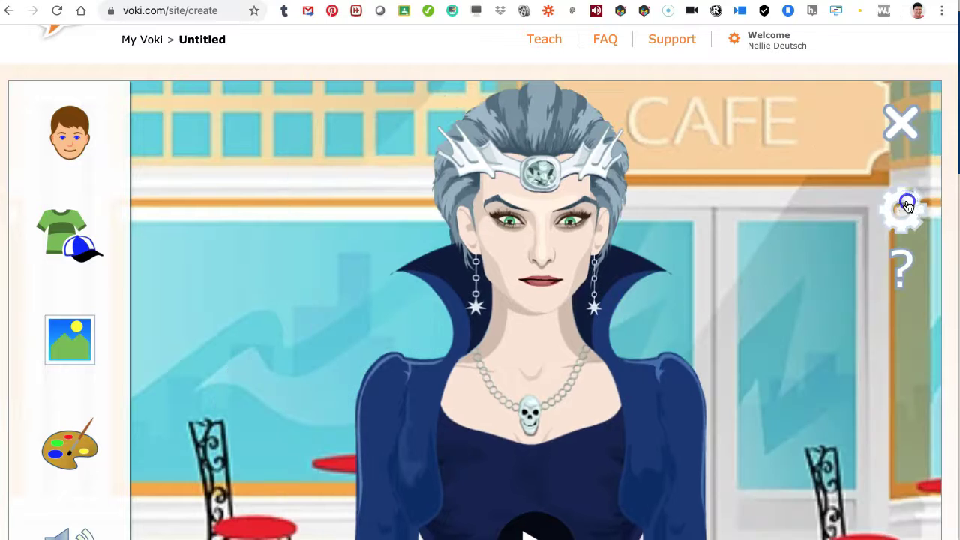
scroll(26, 213, "down", 1)
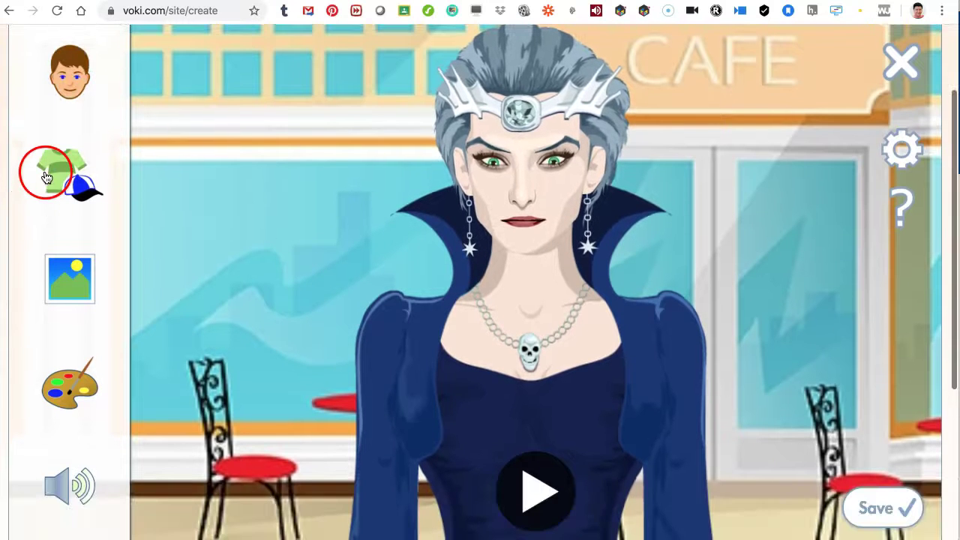
Step: Browse the dragon character category while keeping the silver-haired queen character
left_click(62, 52)
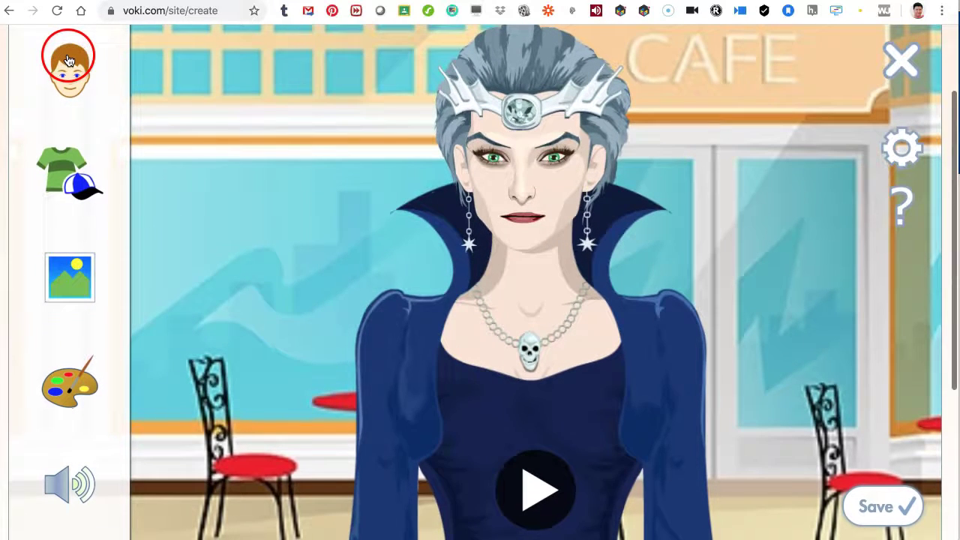
left_click(201, 125)
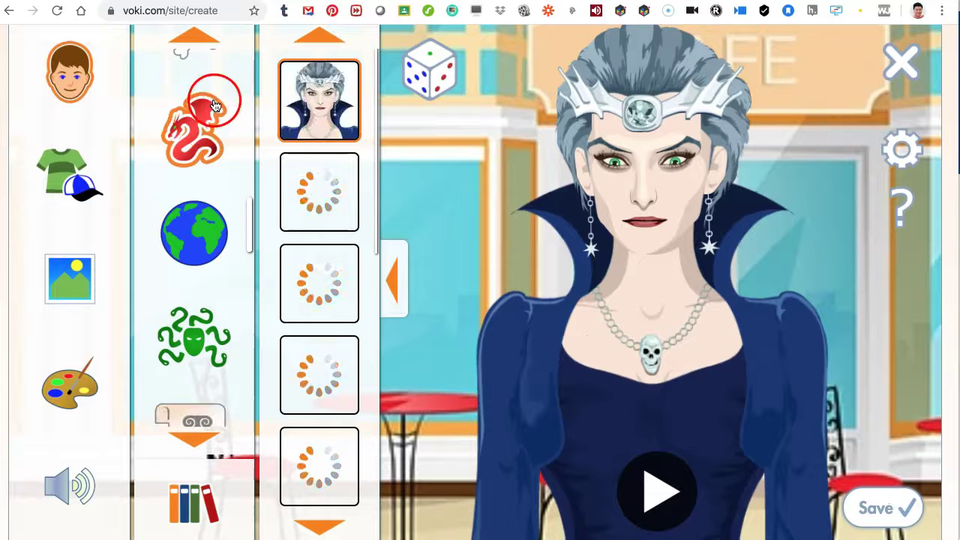
left_click(640, 167)
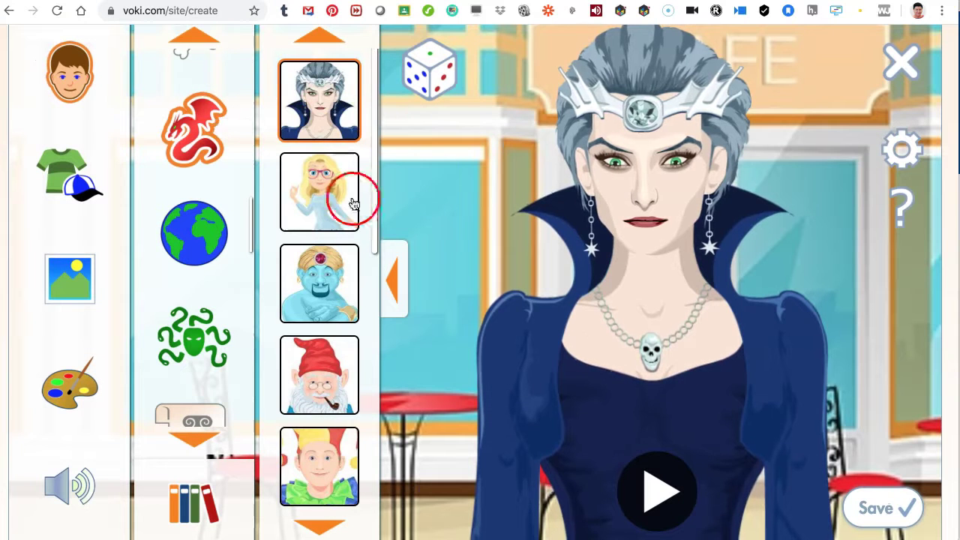
scroll(307, 200, "down", 6)
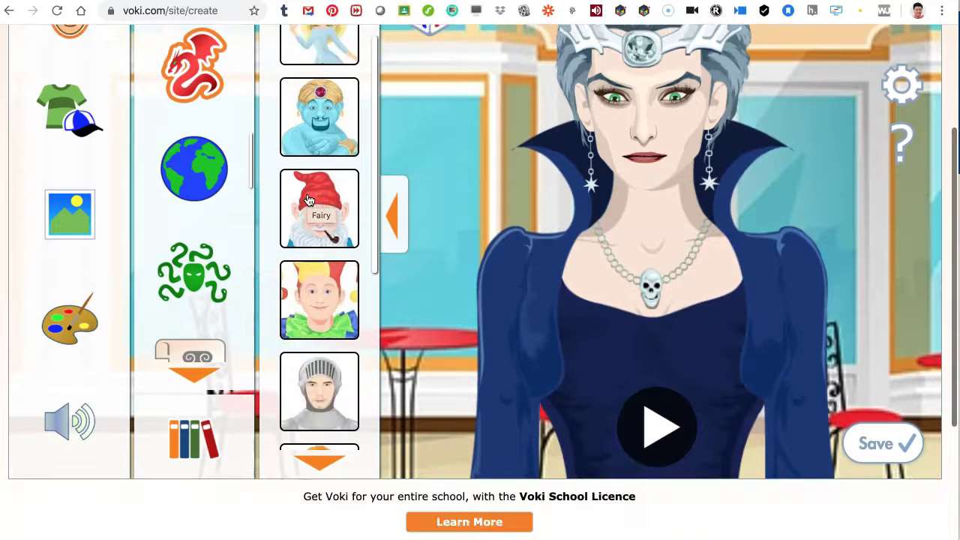
left_click(253, 194)
scroll(236, 191, "up", 4)
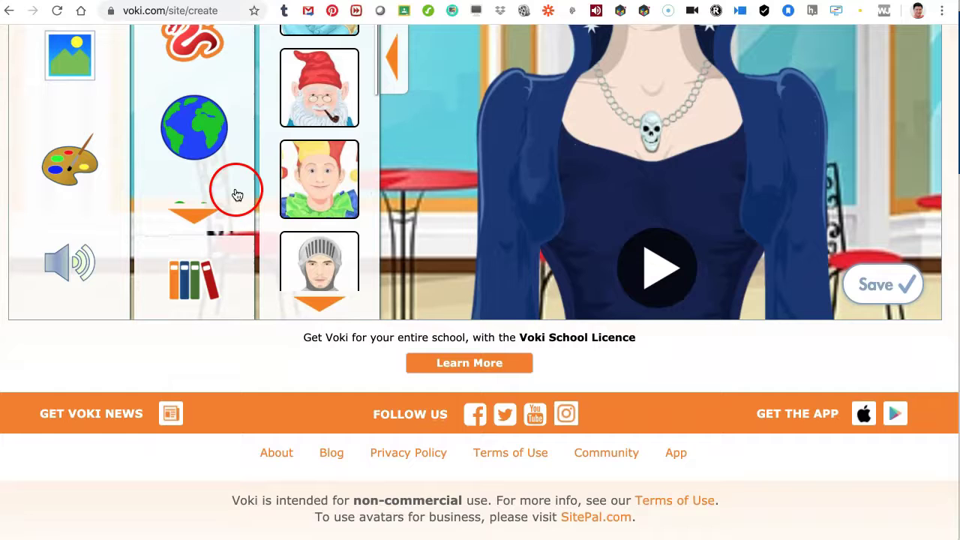
scroll(75, 247, "up", 3)
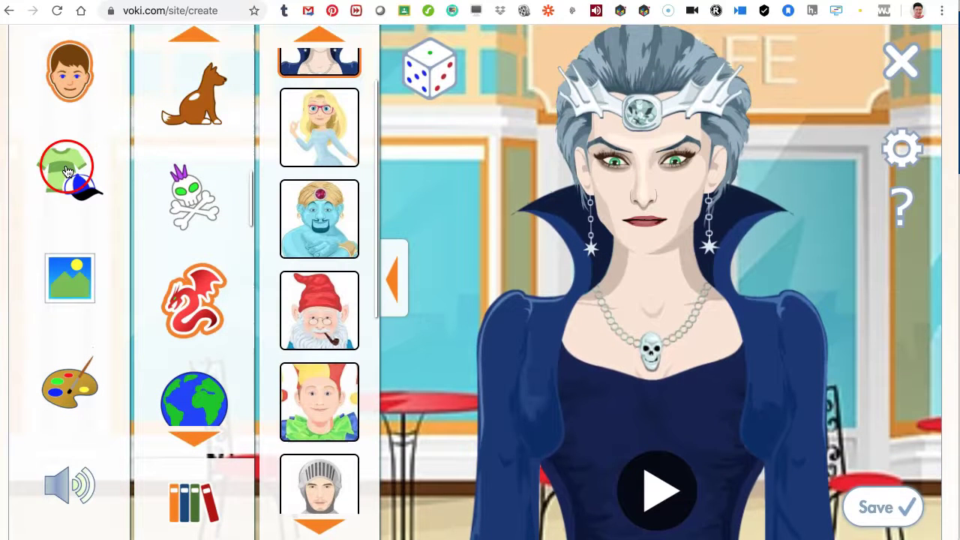
scroll(79, 187, "down", 1)
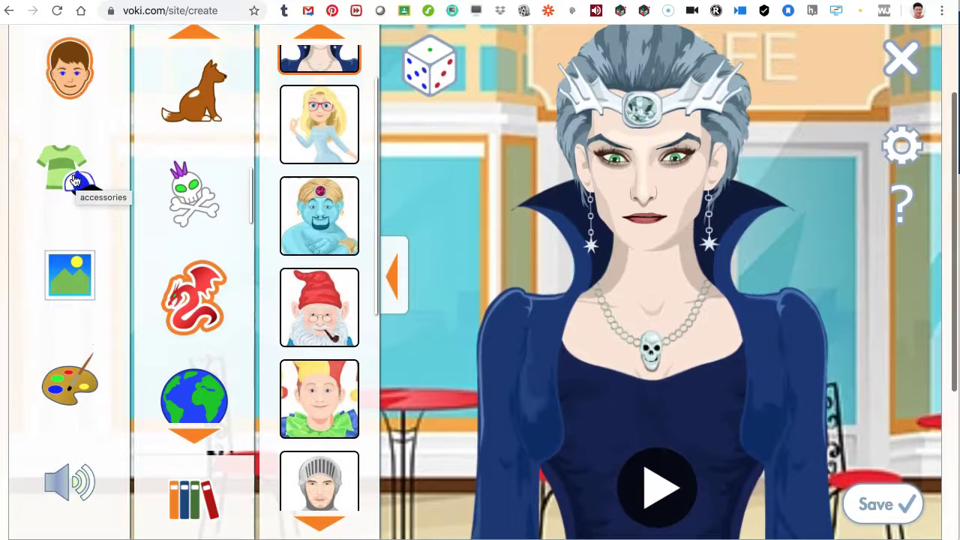
scroll(79, 191, "up", 2)
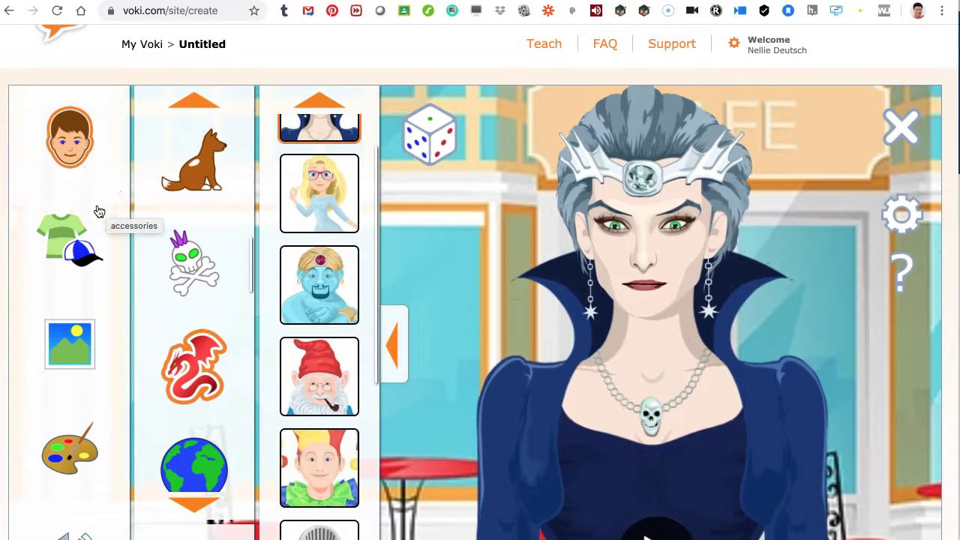
Step: Show the clothing and accessories choices for the queen character
left_click(53, 232)
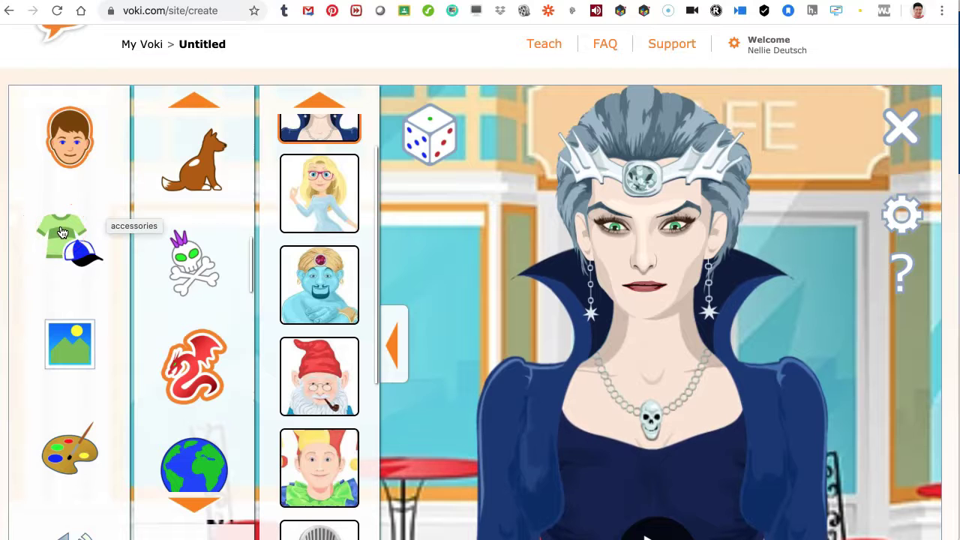
left_click(69, 231)
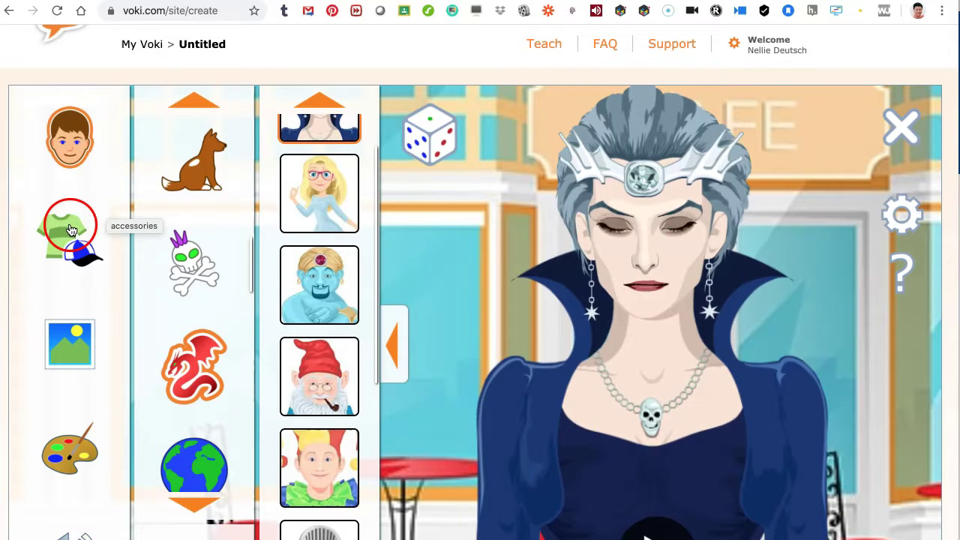
left_click(66, 238)
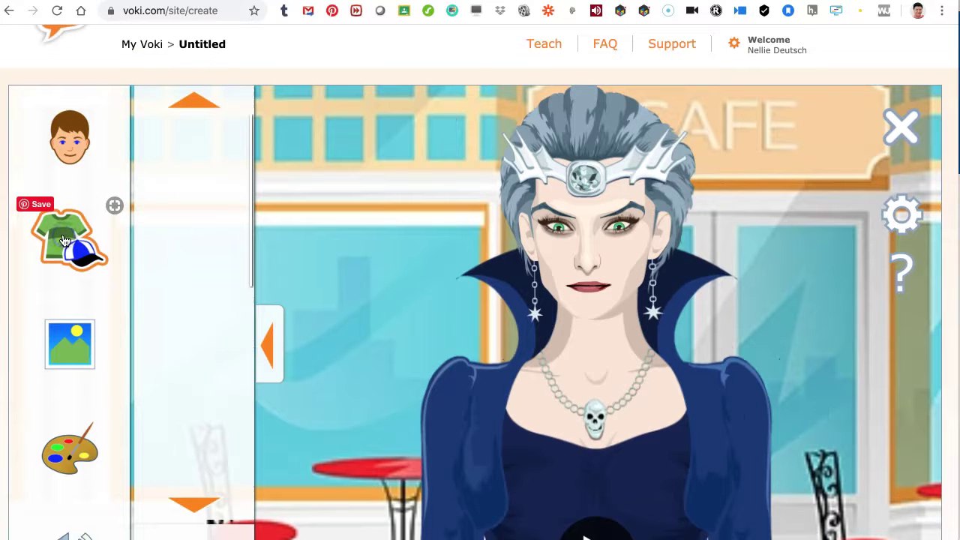
Step: Show the character's colour panel with the red colour picker and reddish swatches
left_click(232, 230)
left_click(201, 283)
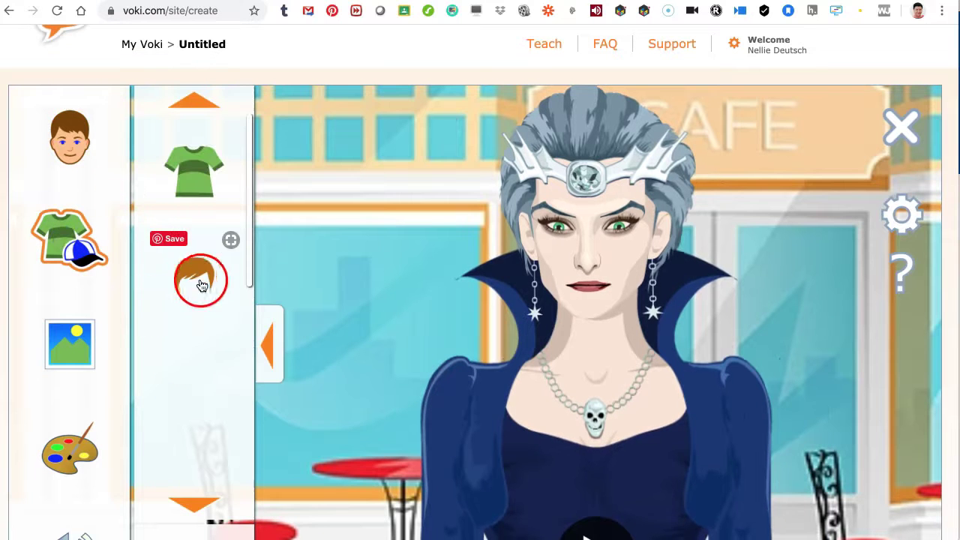
scroll(82, 277, "down", 1)
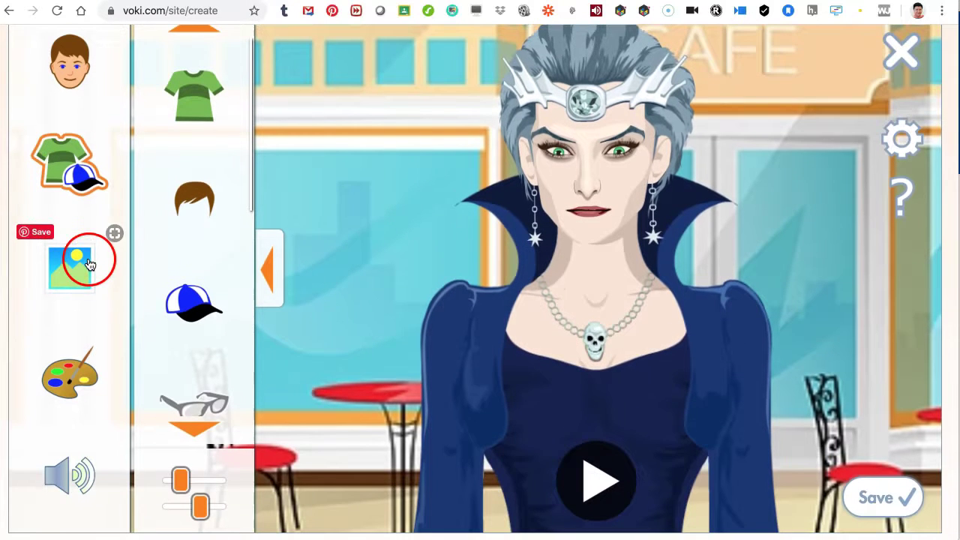
scroll(84, 324, "down", 1)
left_click(81, 323)
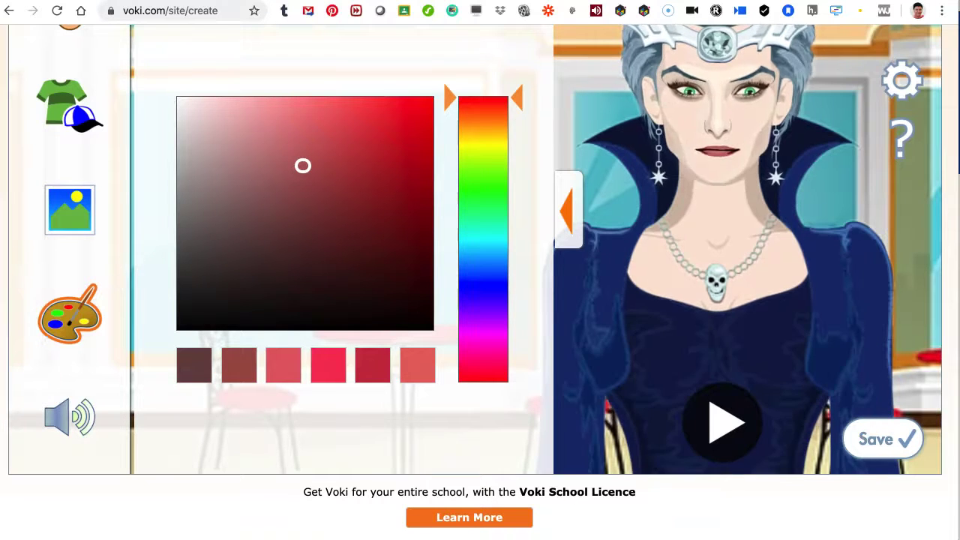
Step: Attempt a save, dismiss the 'Please choose an Audio' notice, and show the text-to-speech panel
left_click(885, 434)
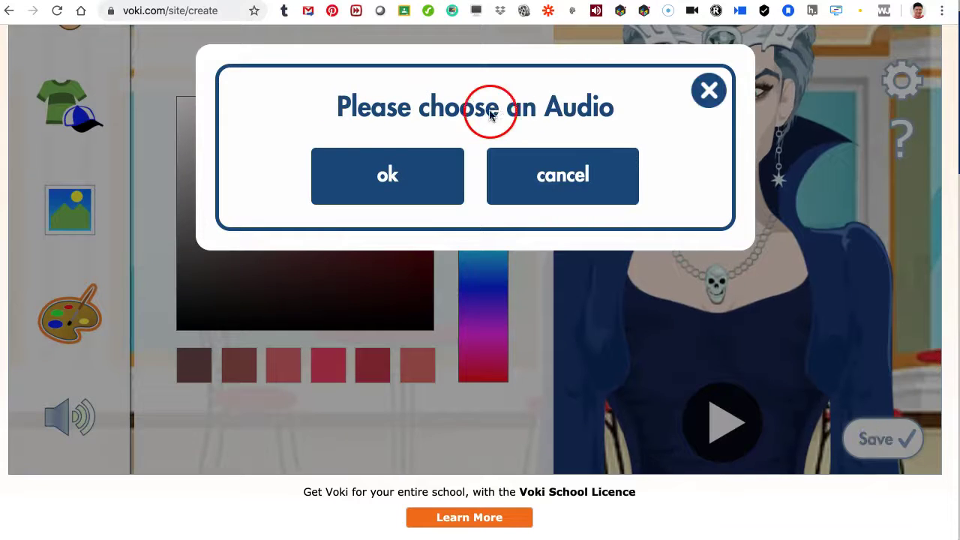
left_click(389, 173)
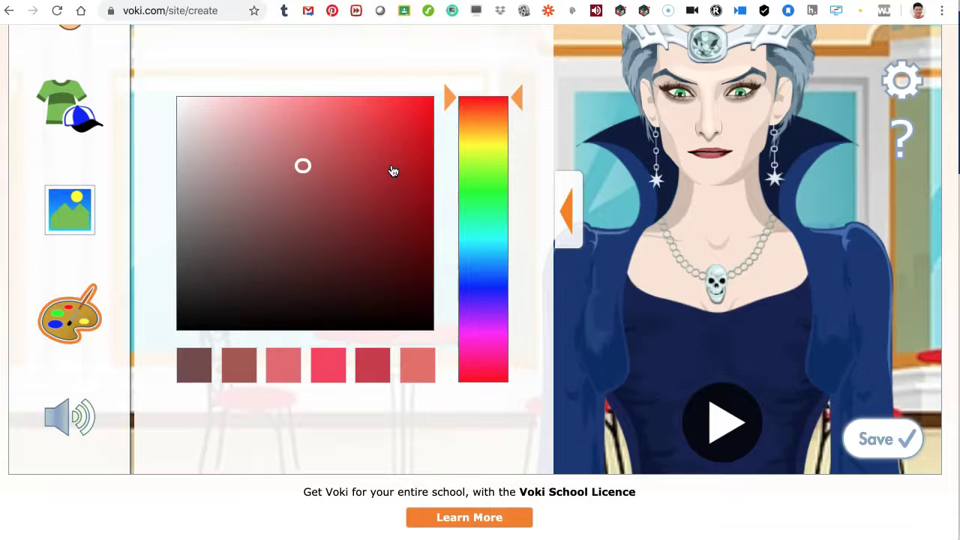
left_click(75, 412)
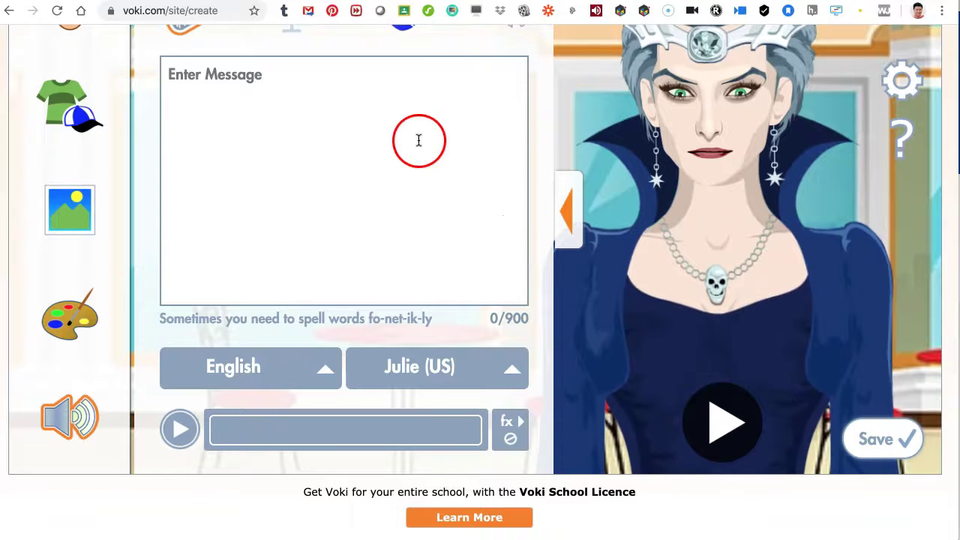
Step: Replace the 'Hi' greeting with the message 'My name is Nellie.'
left_click(204, 77)
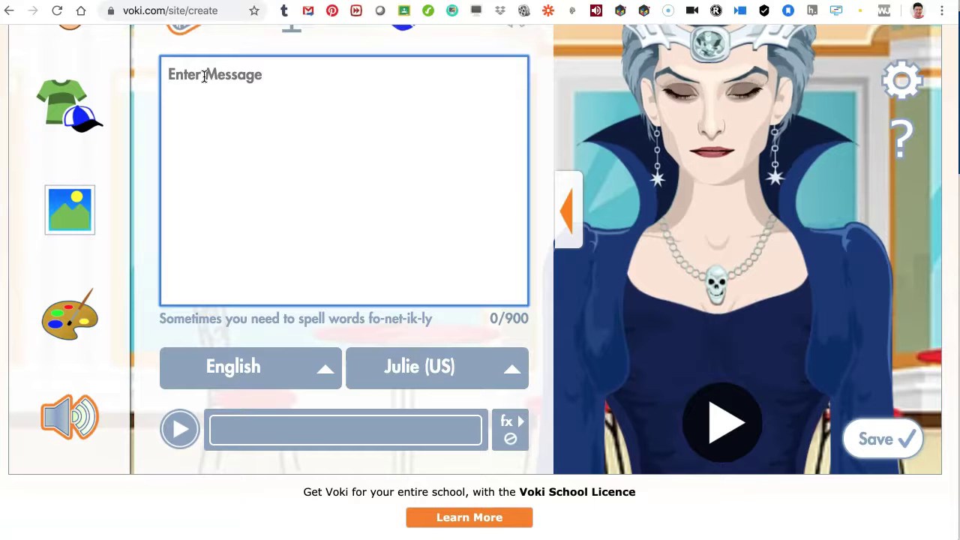
type("Hi")
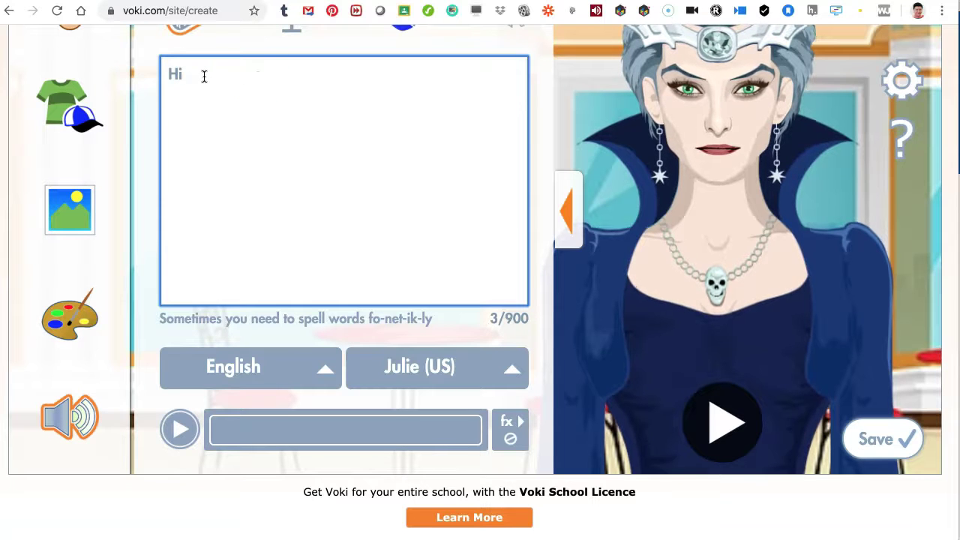
left_click(257, 75)
key("BackSpace")
key("BackSpace")
key("BackSpace")
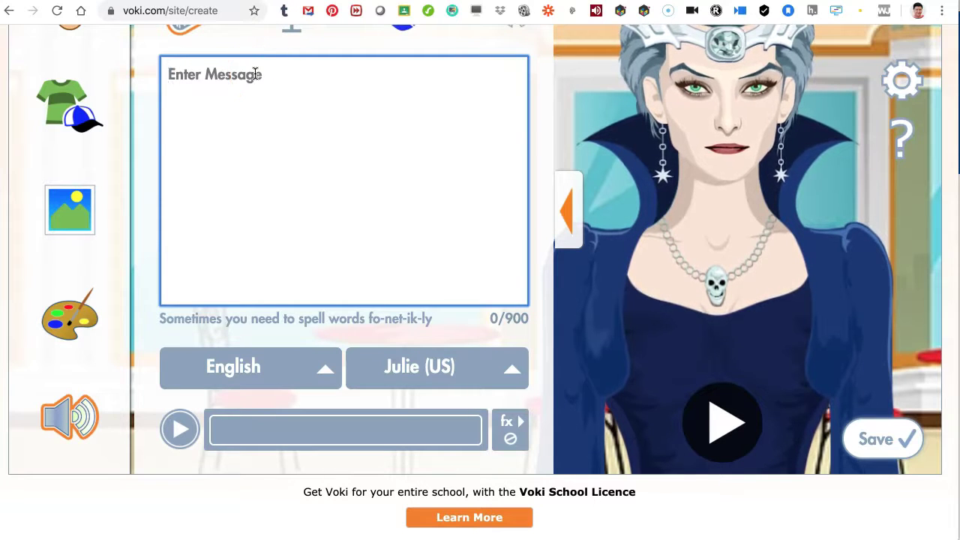
type("My name is Nellie.")
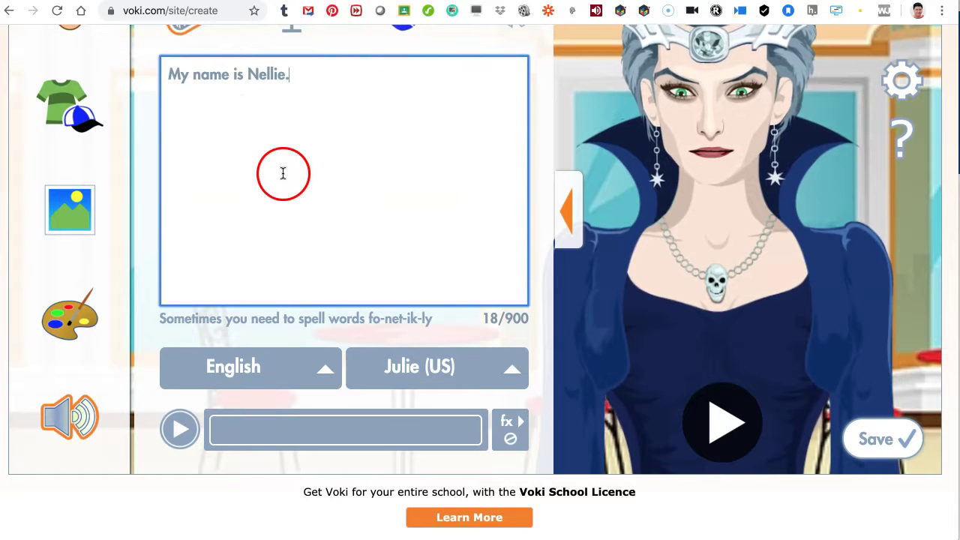
Step: Set the speech language to English and preview the message
scroll(264, 283, "down", 1)
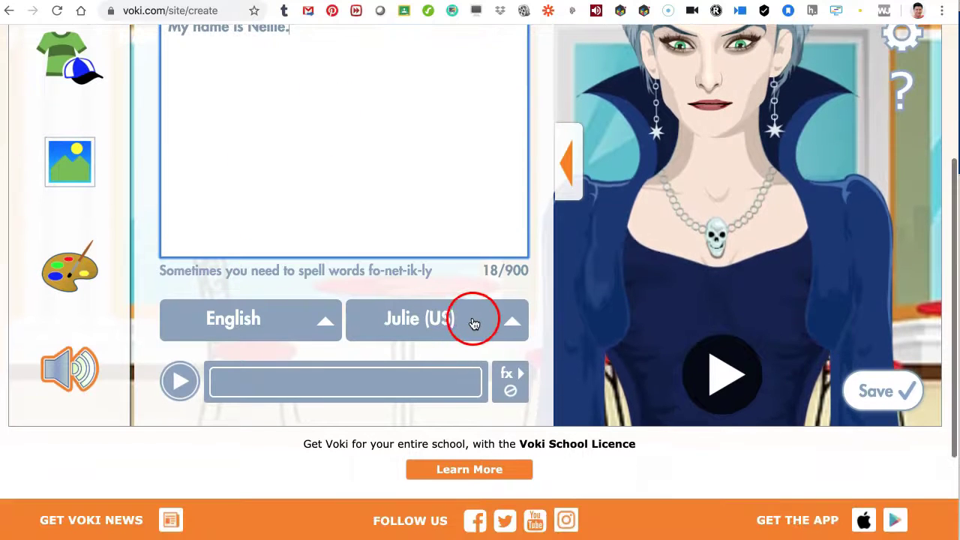
left_click(322, 322)
left_click(264, 305)
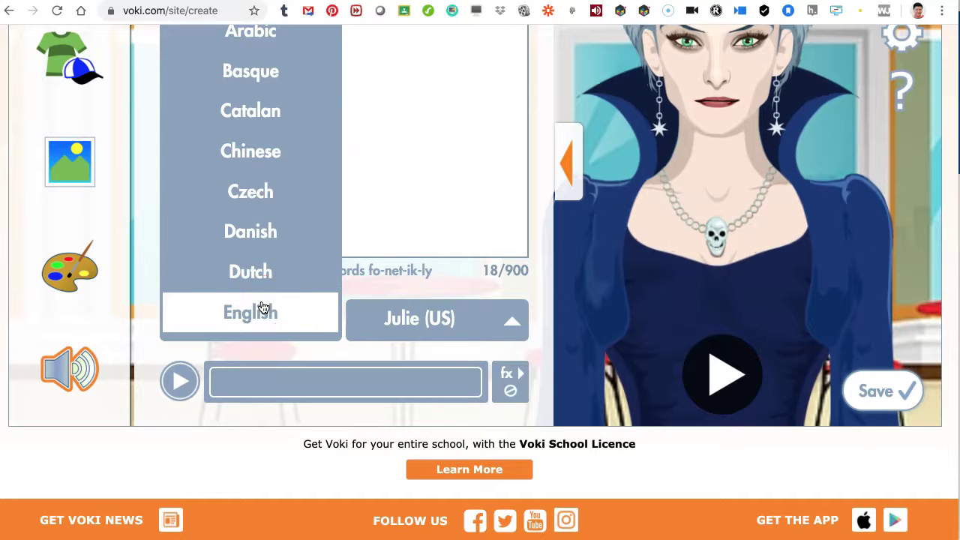
left_click(262, 307)
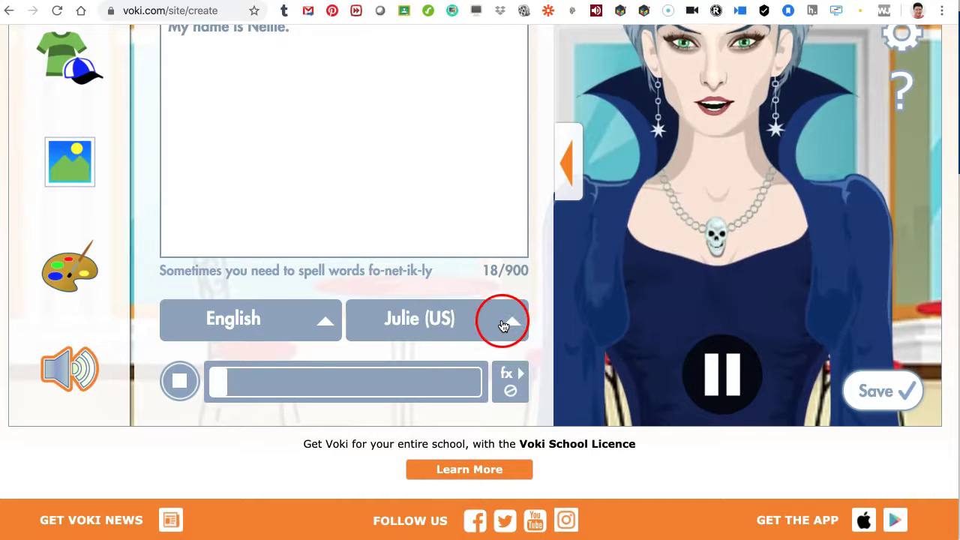
left_click(173, 383)
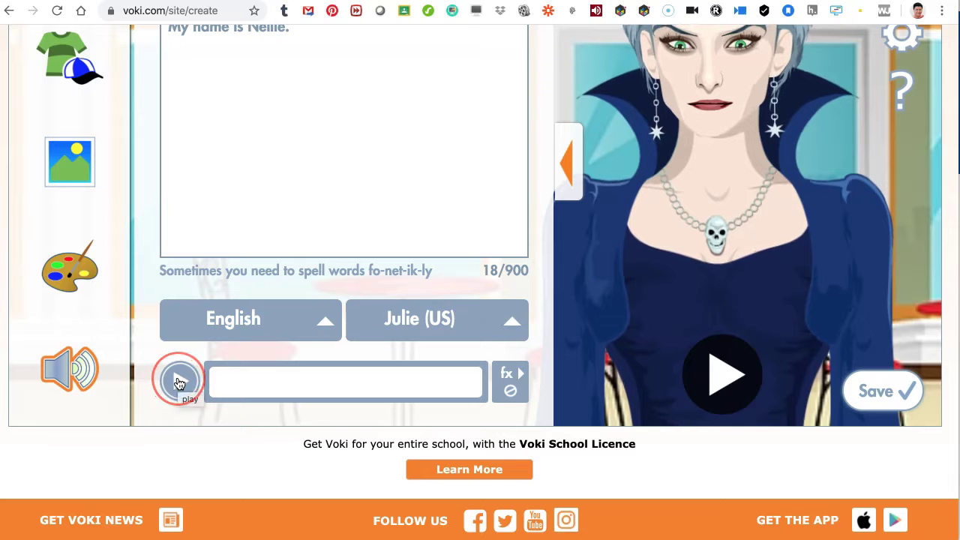
Step: Preview the Bridget (UK) and Dave (US) voices
left_click(484, 326)
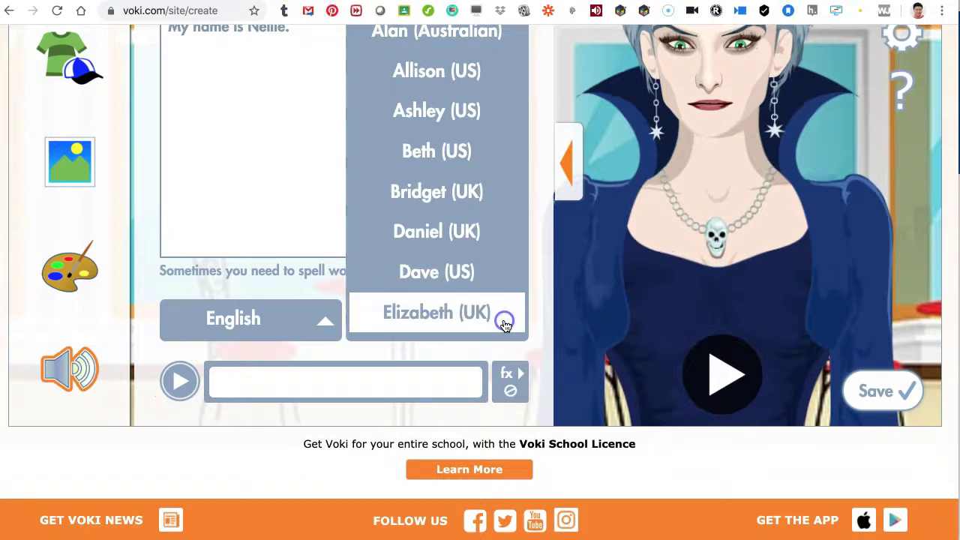
left_click(450, 189)
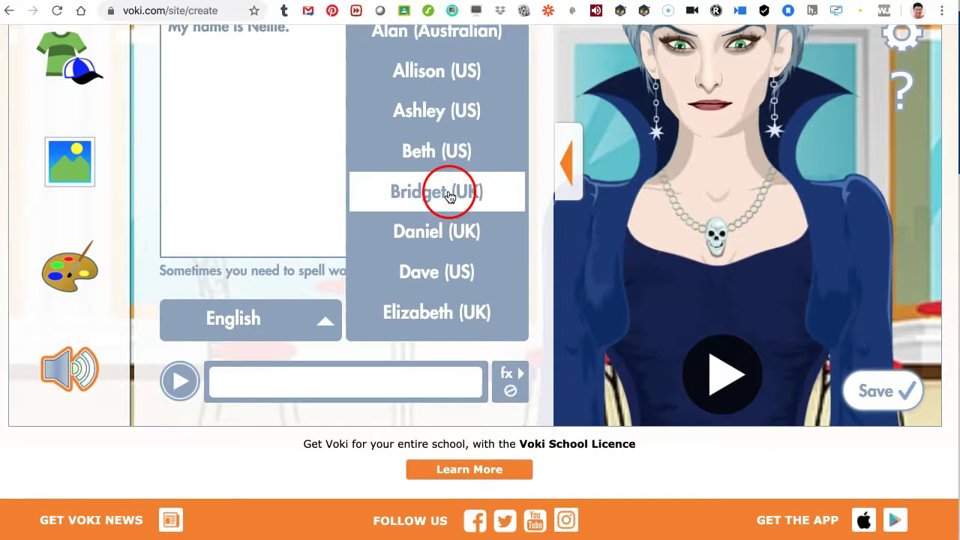
left_click(450, 195)
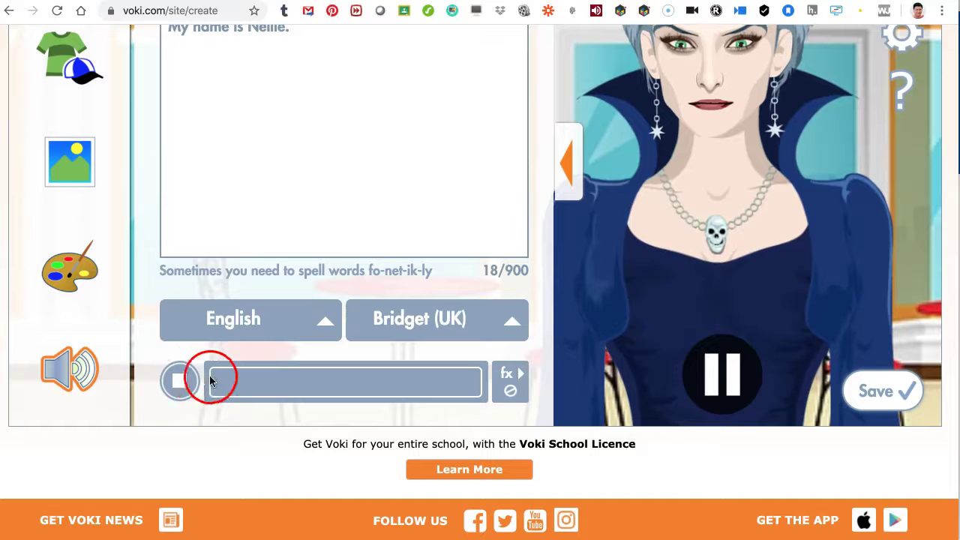
left_click(510, 321)
scroll(431, 242, "down", 1)
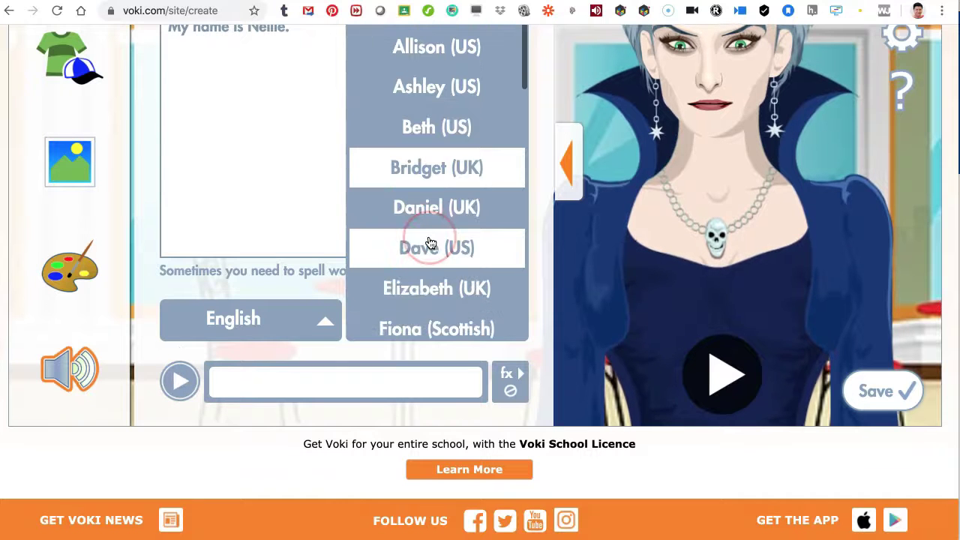
left_click(431, 244)
left_click(180, 379)
Step: Choose the Fiona (Scottish) voice for the message
left_click(510, 321)
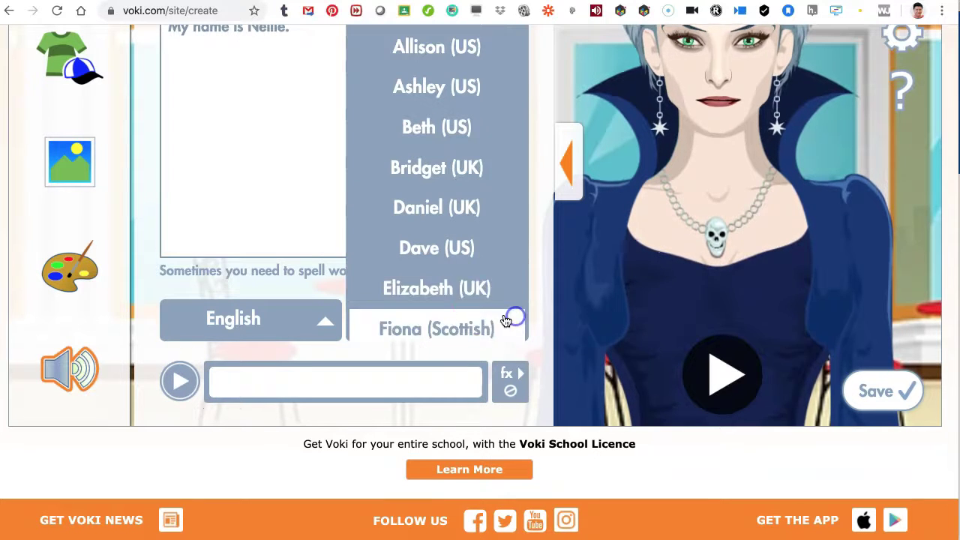
scroll(469, 291, "down", 3)
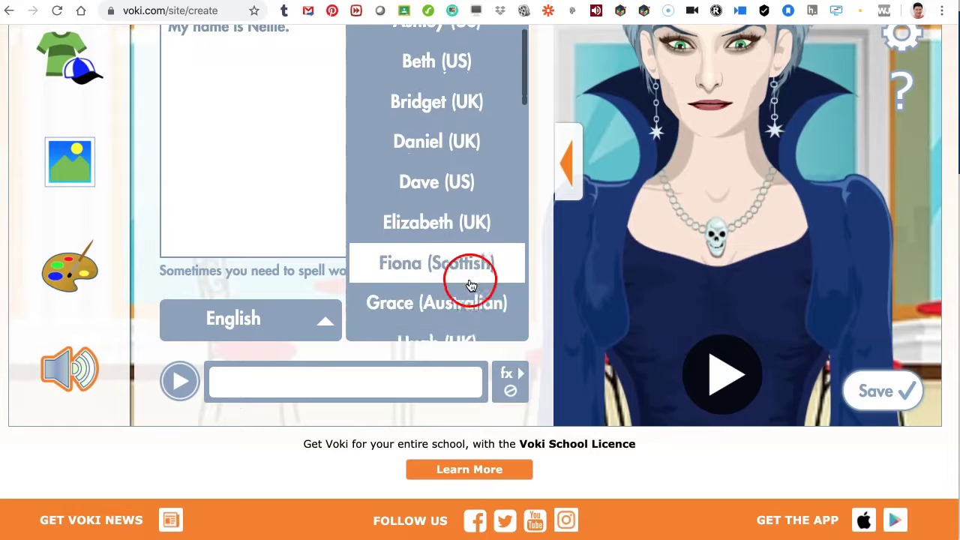
left_click(460, 264)
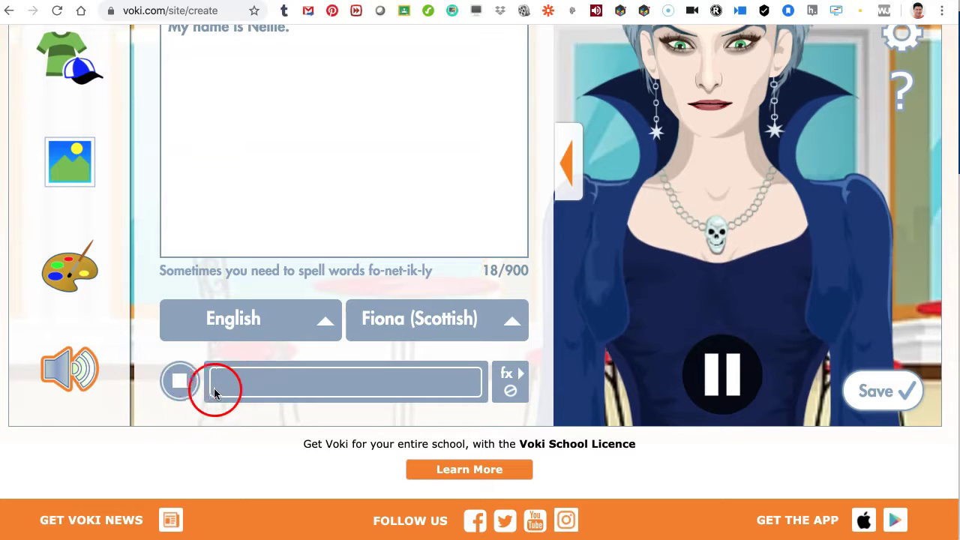
left_click(182, 381)
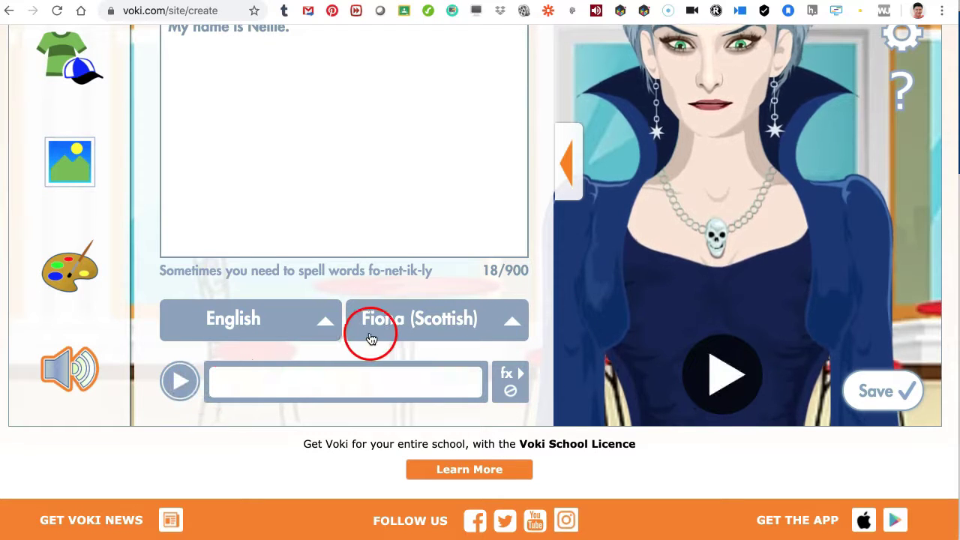
scroll(308, 343, "up", 2)
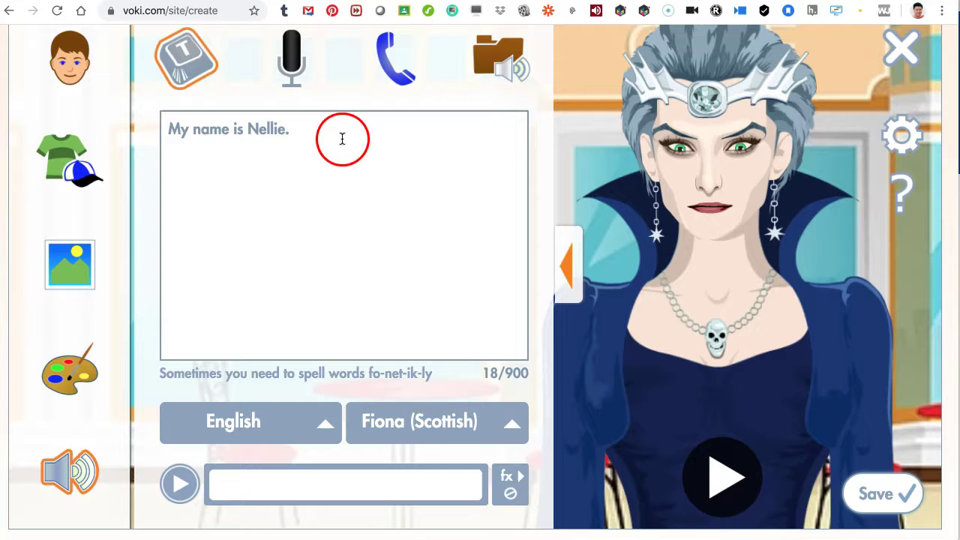
scroll(308, 125, "up", 1)
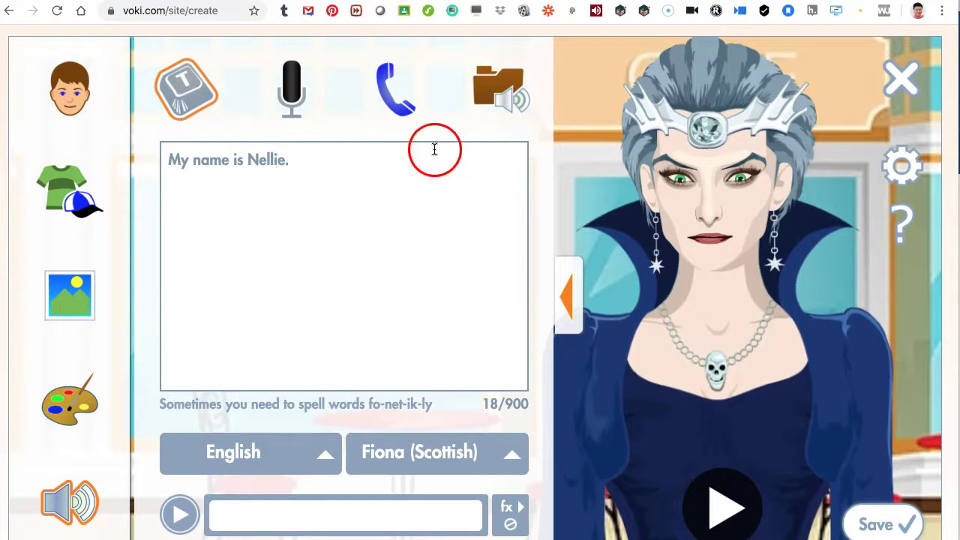
Step: Go from the audio upload library to the Record your voice panel
left_click(508, 96)
left_click(329, 239)
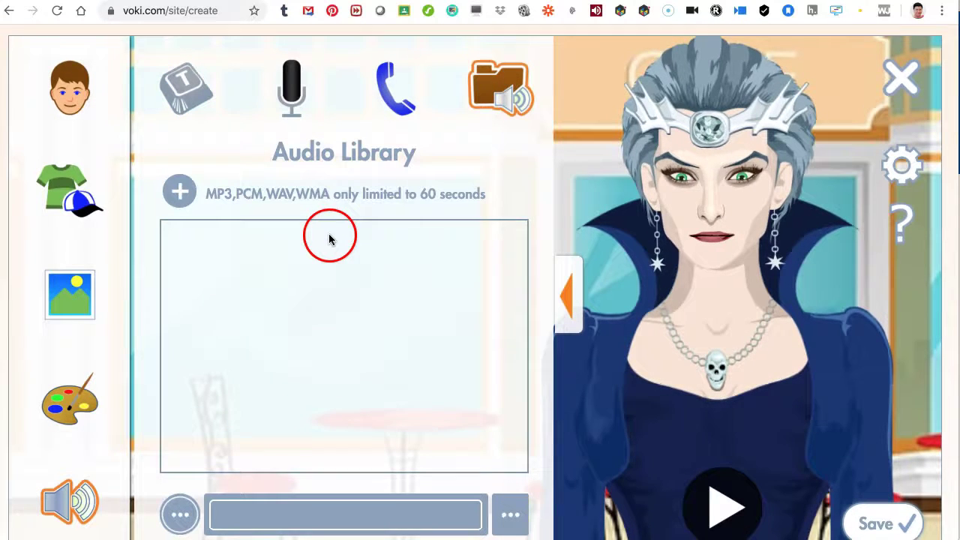
scroll(329, 239, "down", 2)
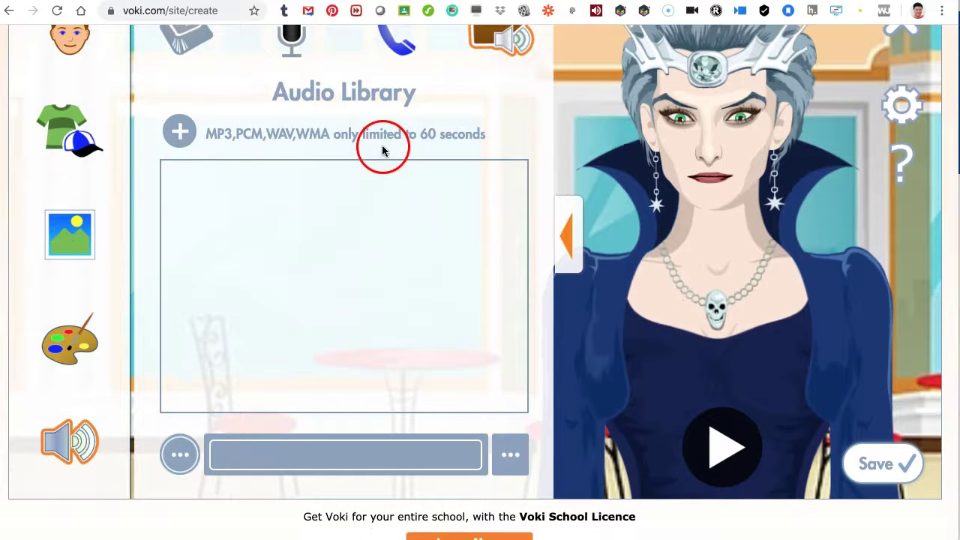
scroll(183, 136, "up", 2)
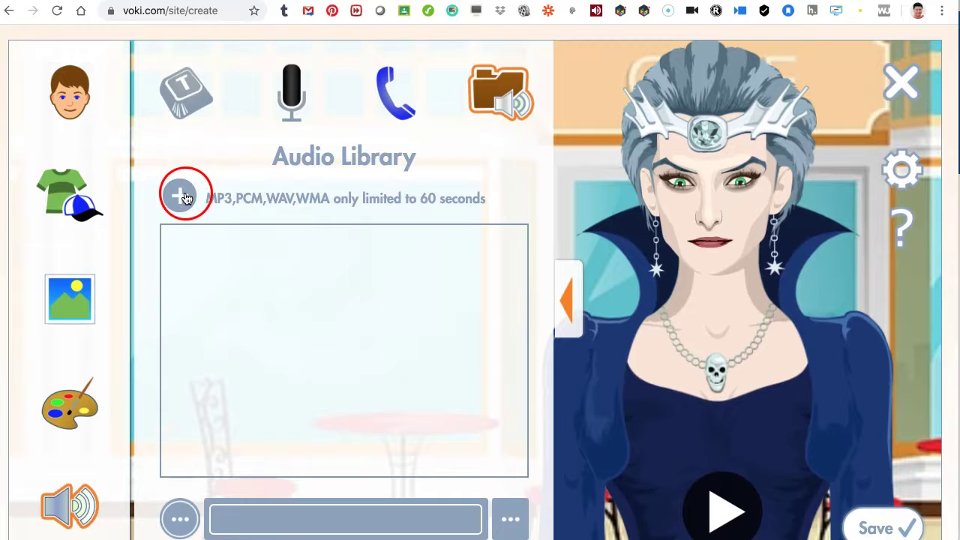
left_click(310, 197)
left_click(185, 97)
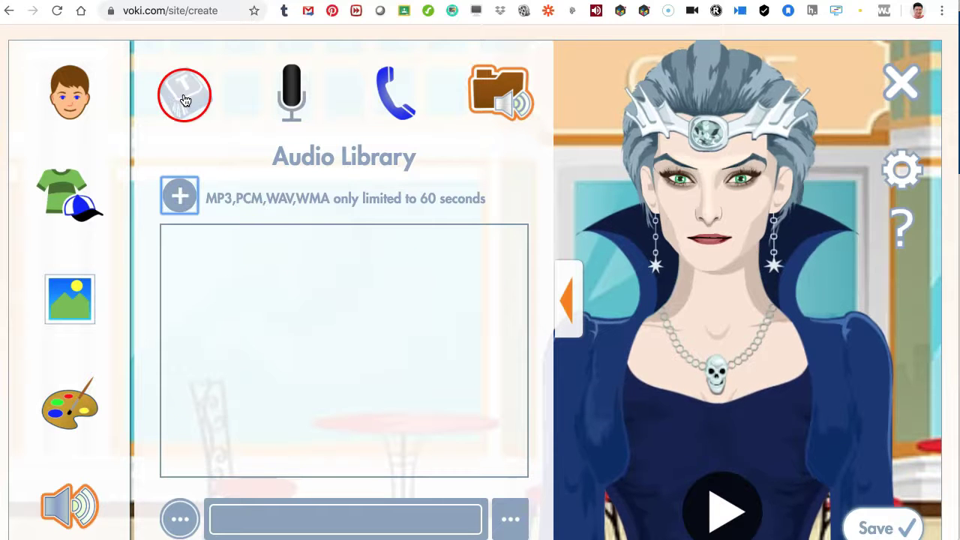
left_click(288, 91)
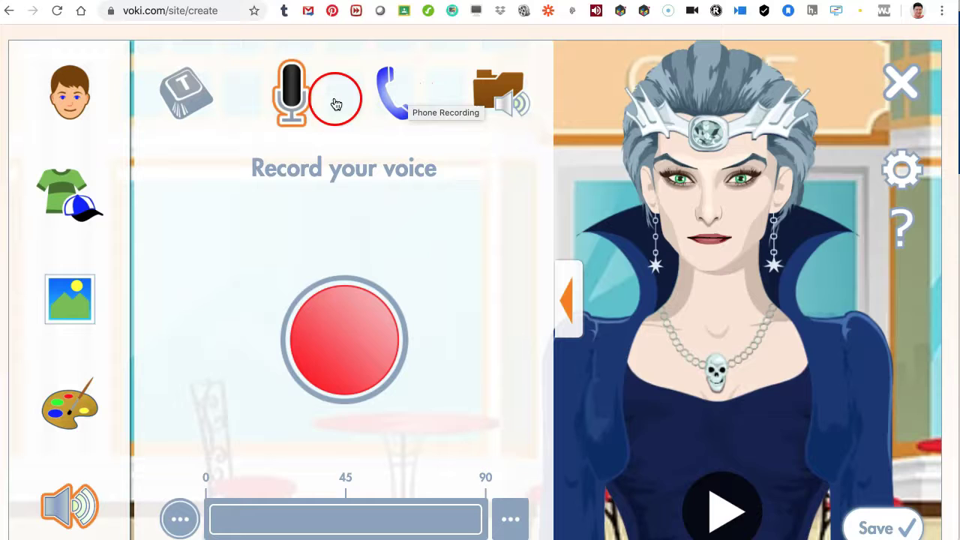
Step: Record a voice message of nearly 90 seconds after allowing microphone access
left_click(343, 360)
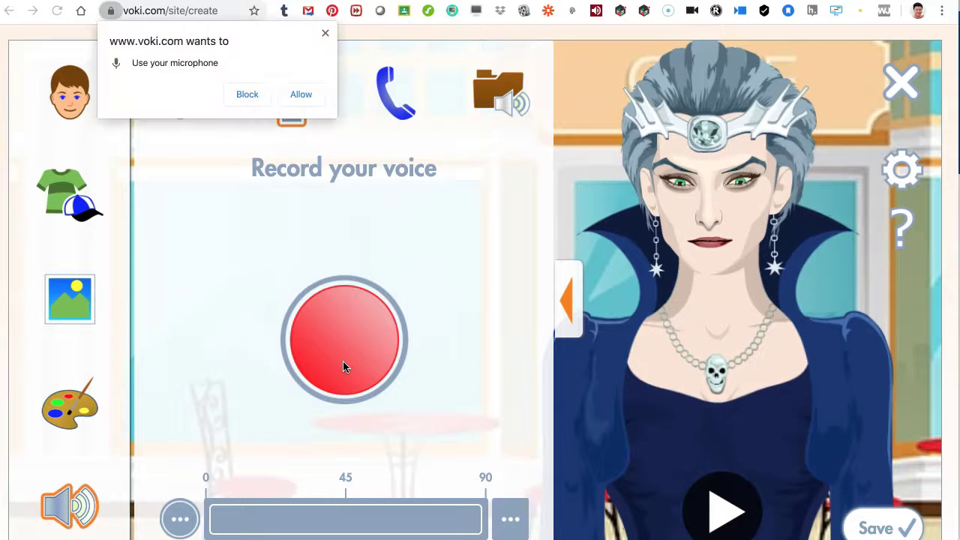
left_click(301, 95)
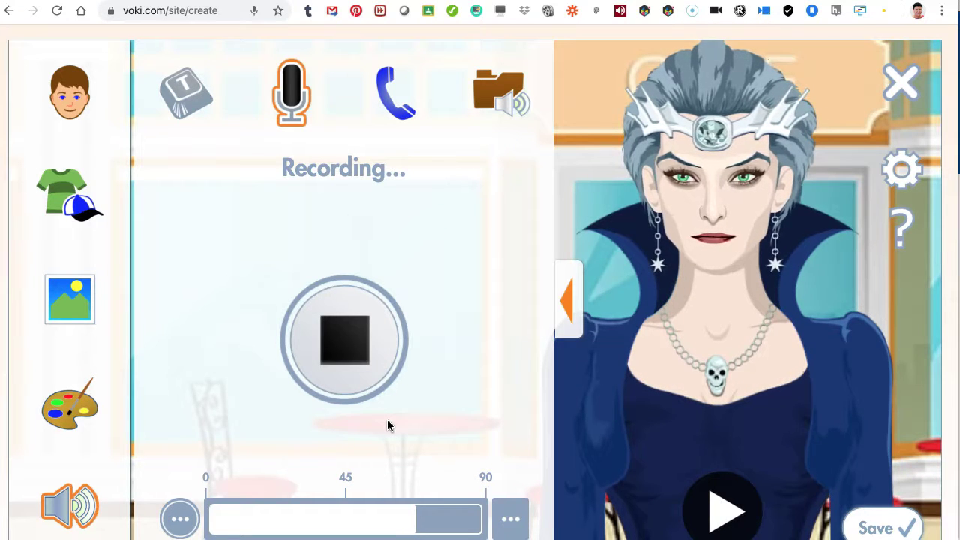
left_click(234, 503)
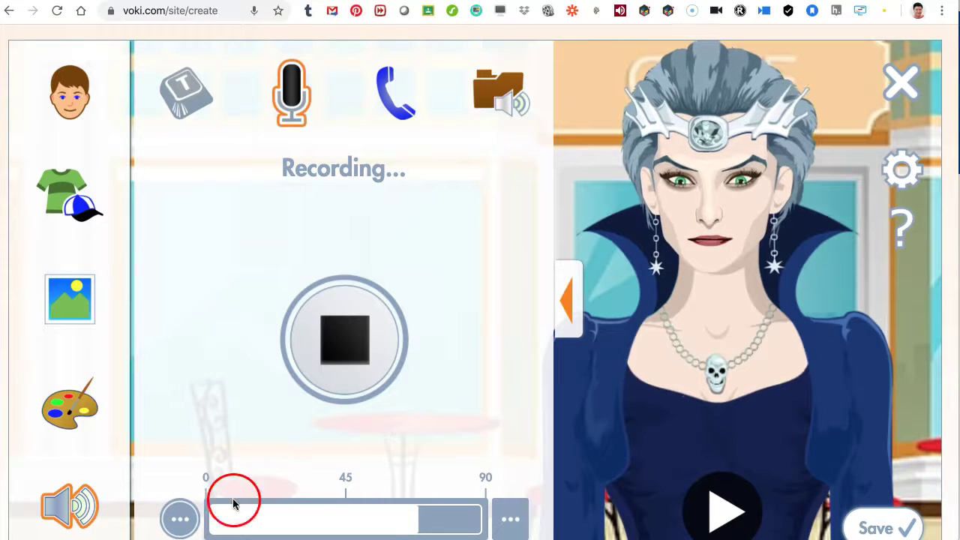
left_click(180, 520)
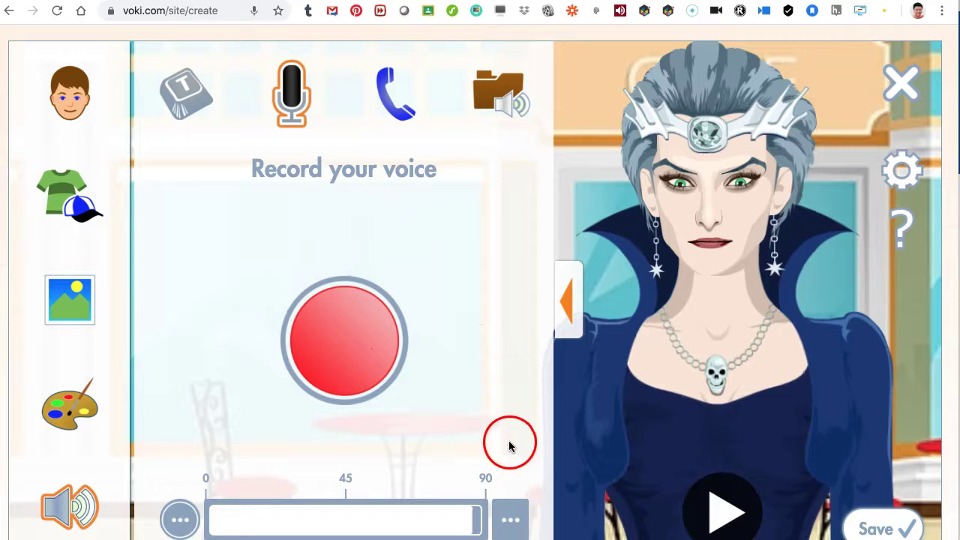
Step: Upload the recorded audio to the character
left_click(511, 516)
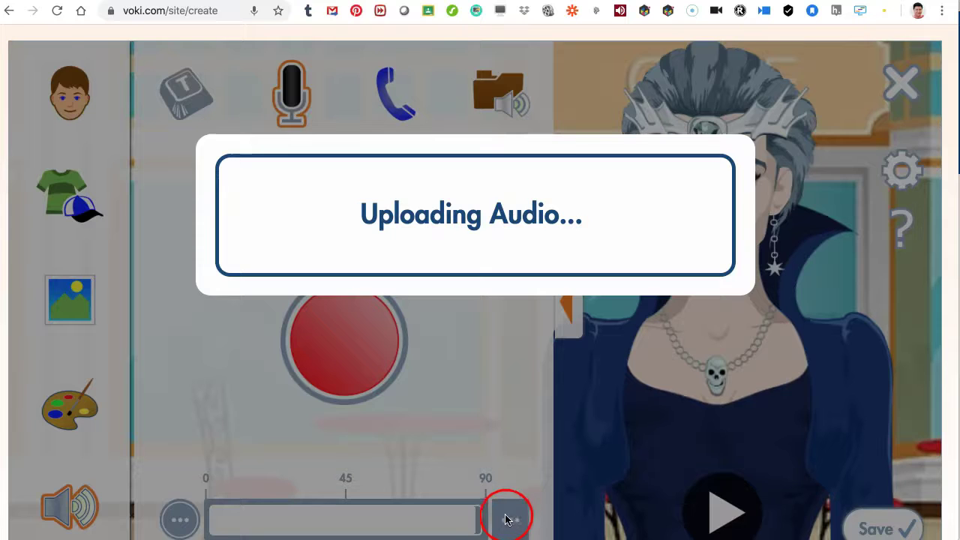
scroll(512, 516, "down", 3)
left_click(180, 289)
Step: Save the character under the name 'Nellie'
left_click(857, 293)
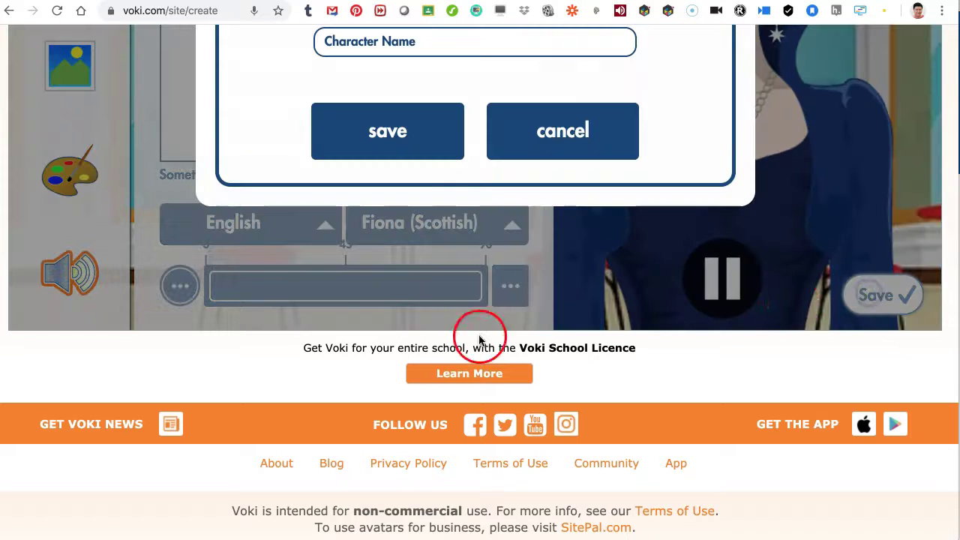
left_click(347, 151)
scroll(225, 508, "up", 3)
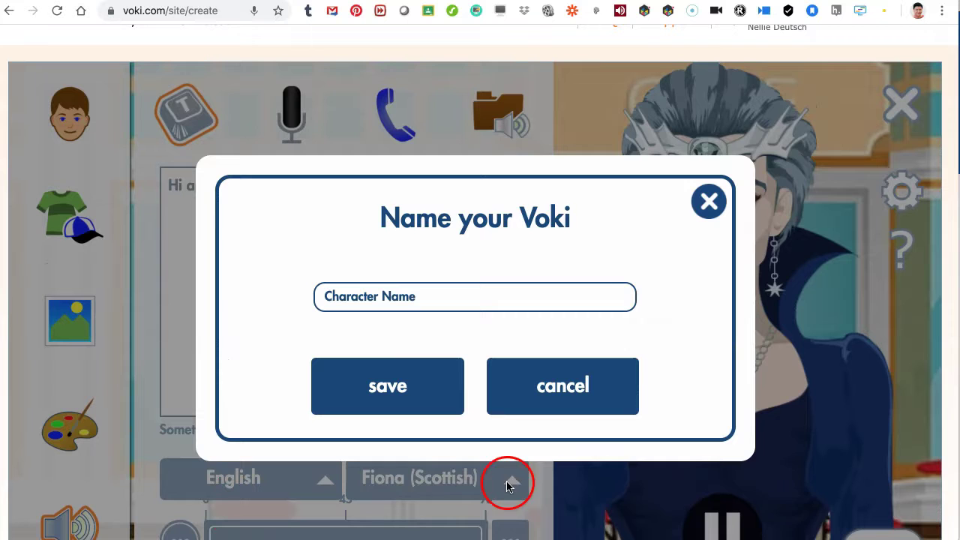
left_click(428, 302)
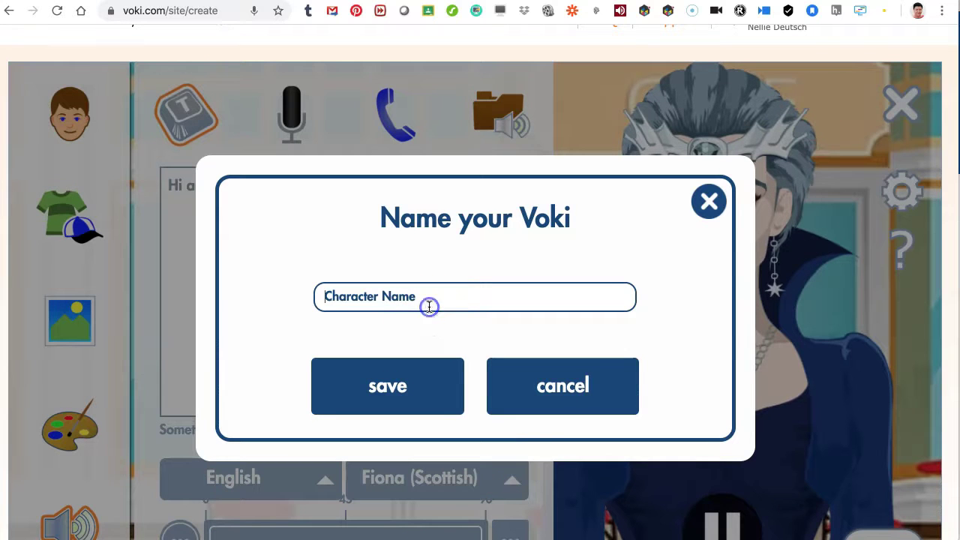
type("Nelli")
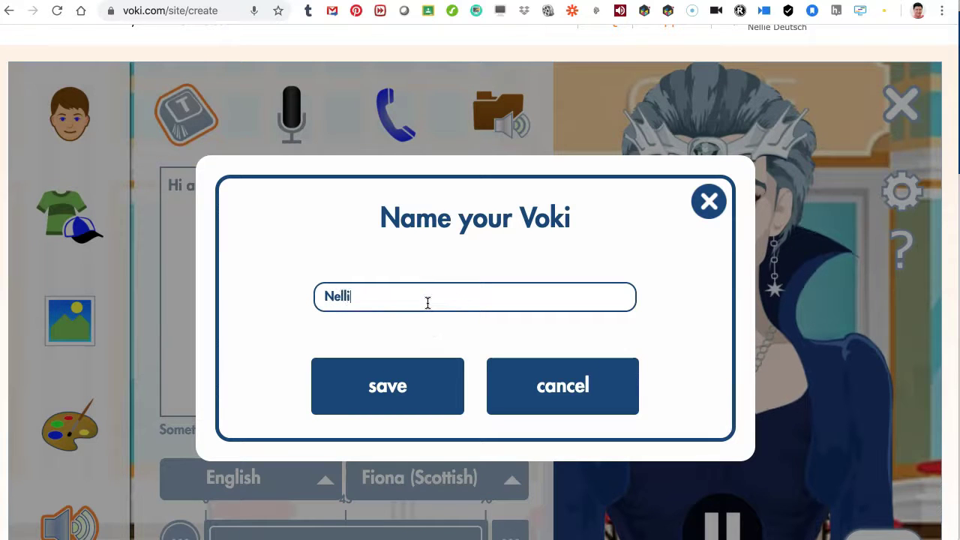
scroll(424, 375, "up", 1)
left_click(419, 455)
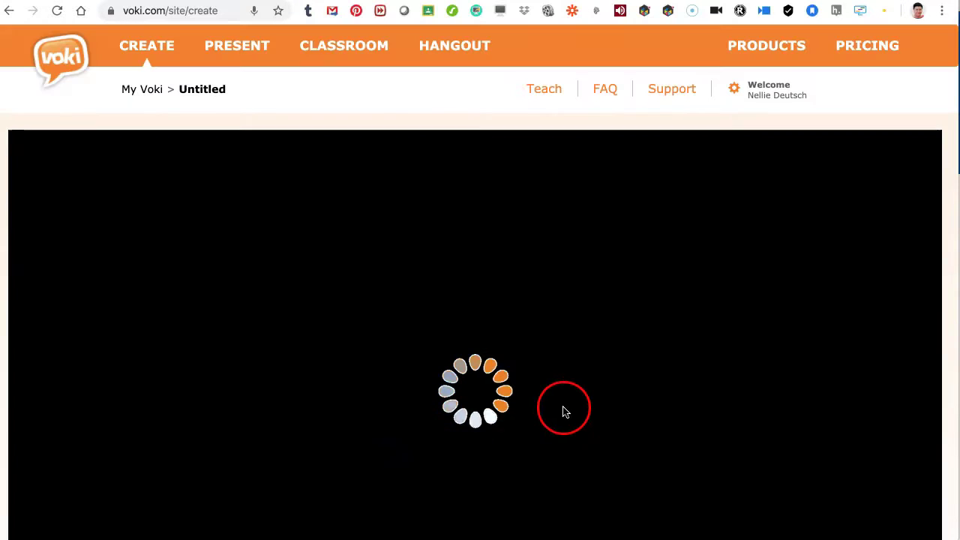
scroll(430, 426, "down", 2)
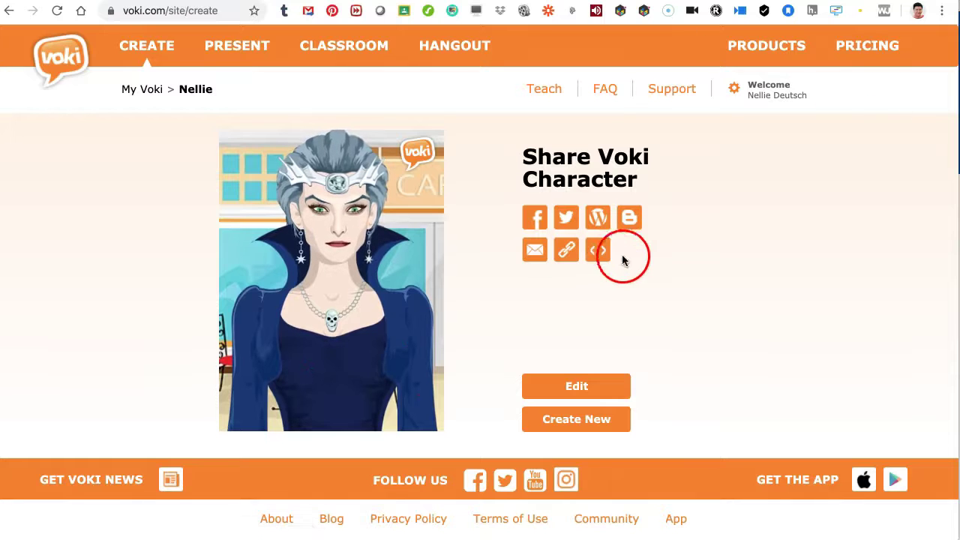
scroll(568, 247, "down", 1)
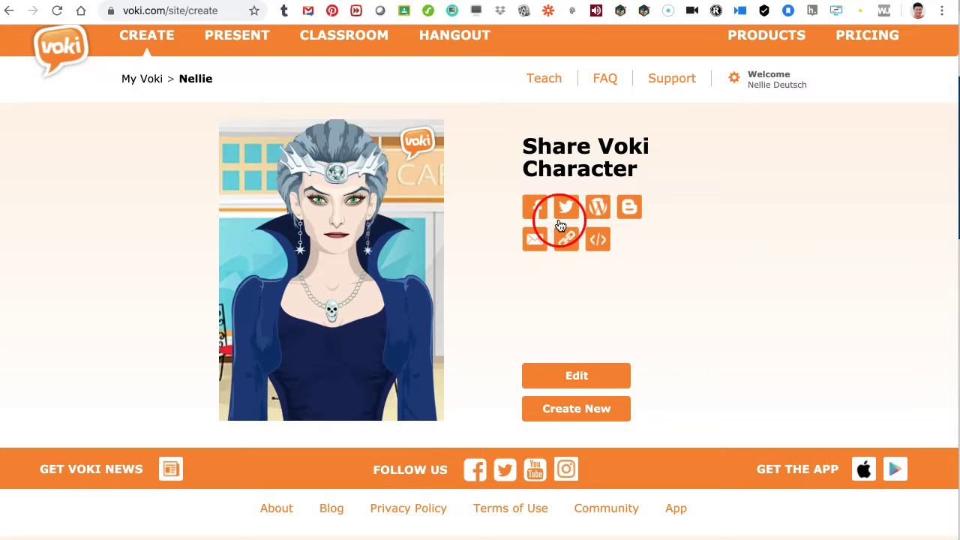
left_click(565, 245)
left_click(625, 184)
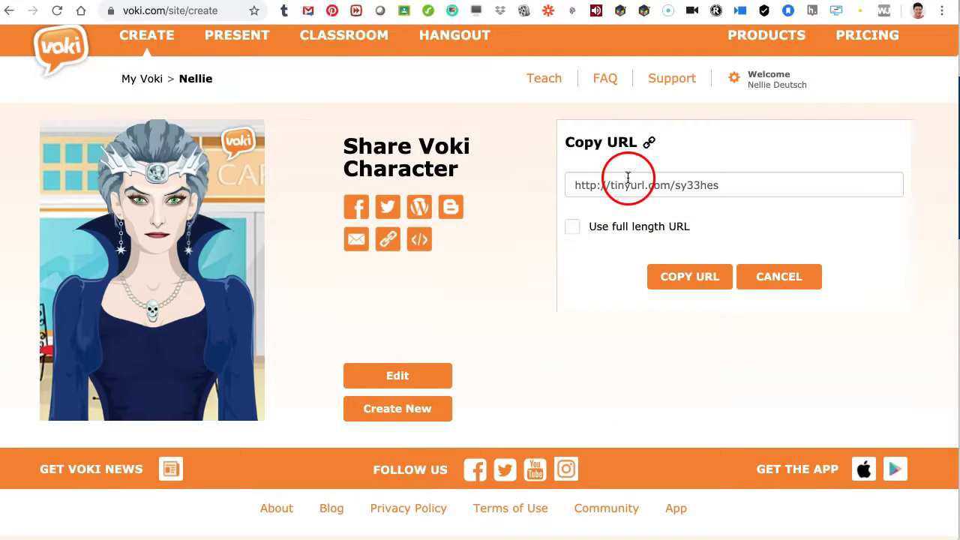
left_click(576, 226)
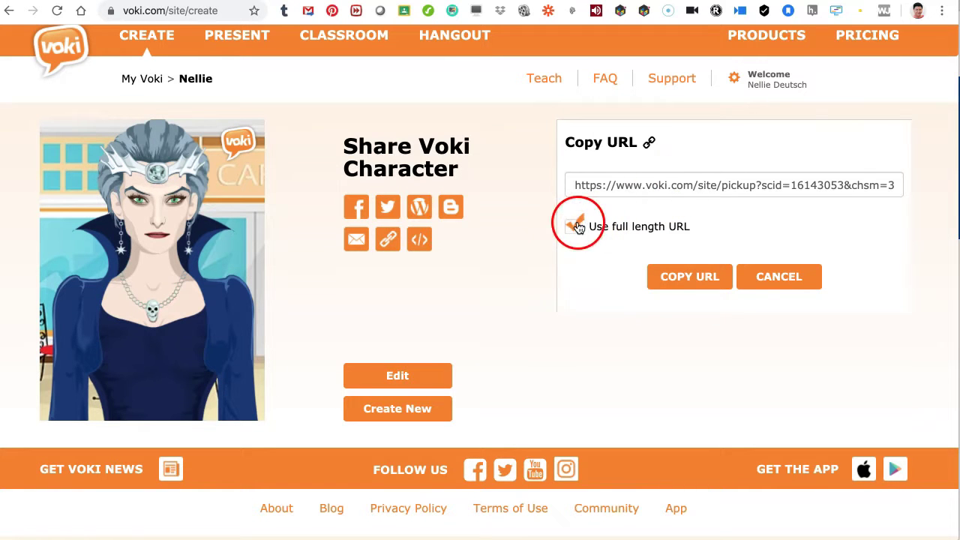
left_click(576, 225)
left_click(677, 187)
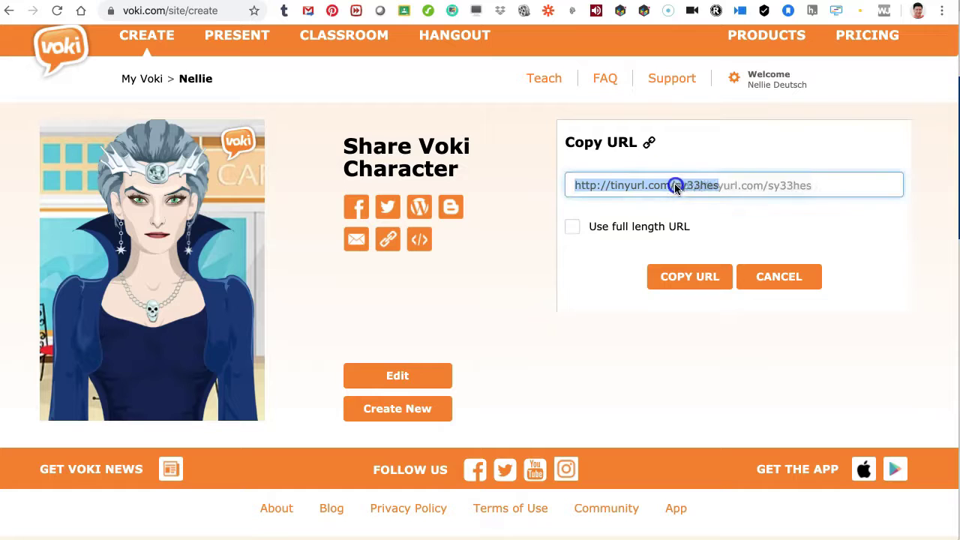
left_click(682, 275)
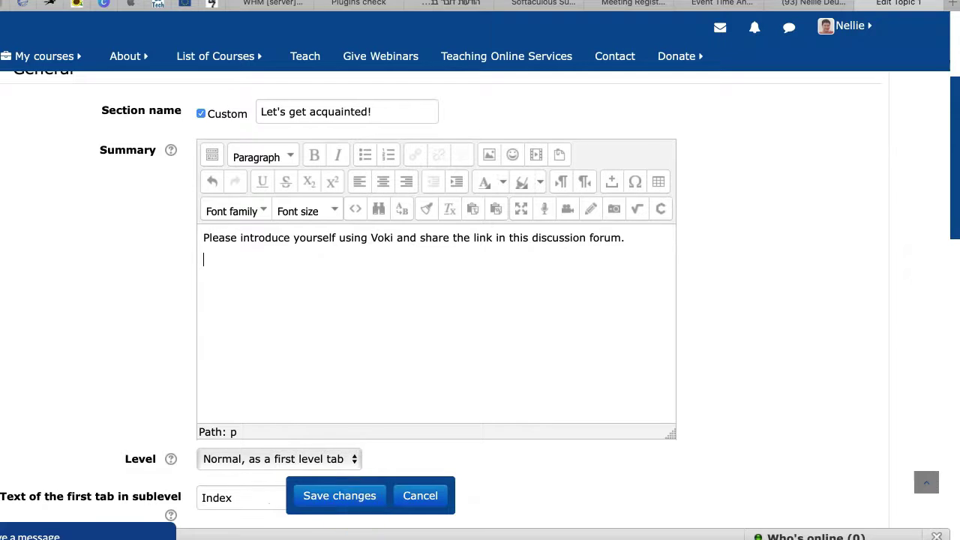
Step: Paste the Voki link below the section summary text and select it
left_click(264, 284)
key("super+v")
left_click(322, 266)
left_click_drag(349, 261, 203, 260)
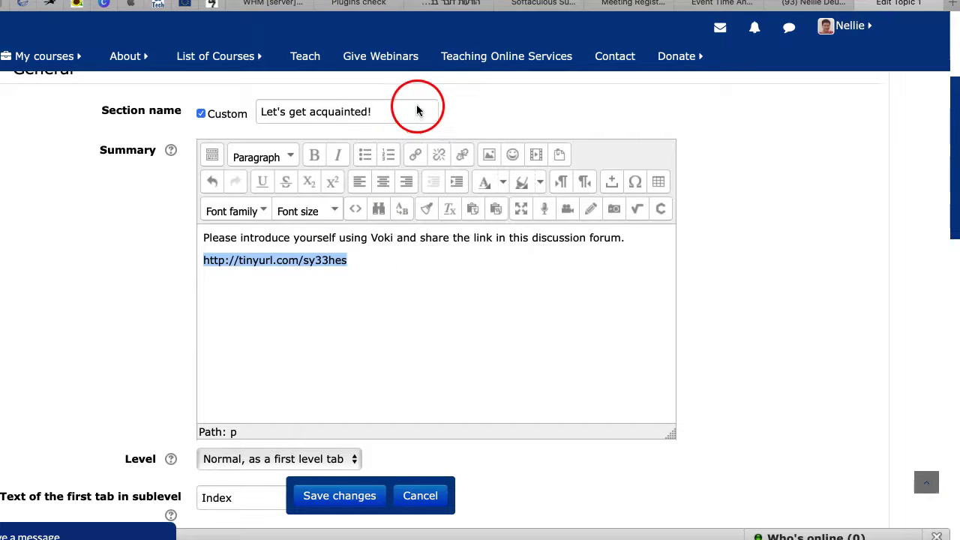
left_click(416, 134)
left_click(412, 155)
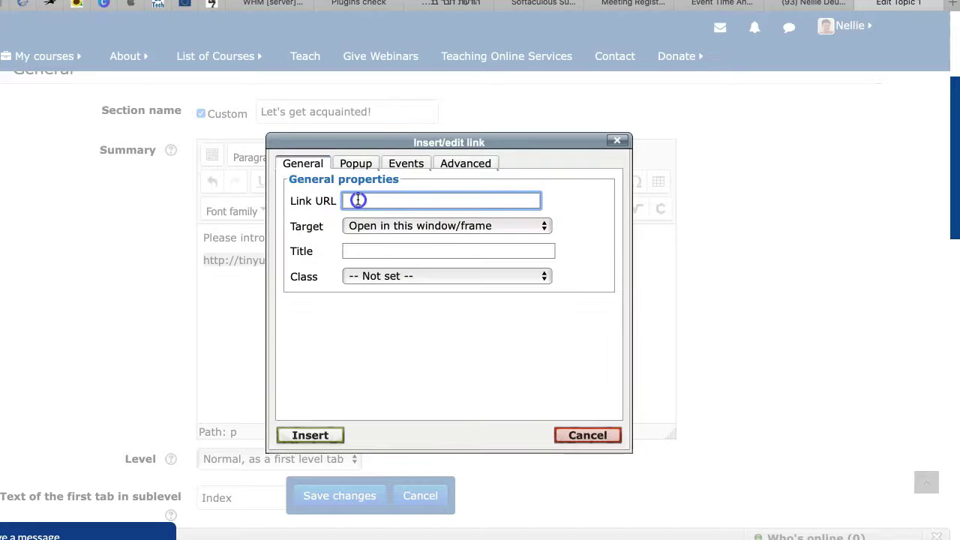
left_click(358, 200)
key("ctrl+v")
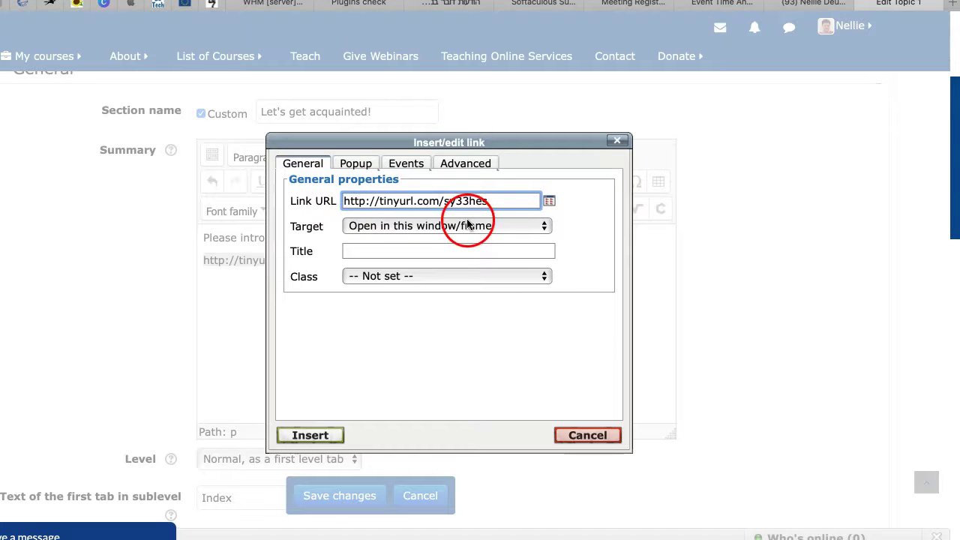
left_click(545, 226)
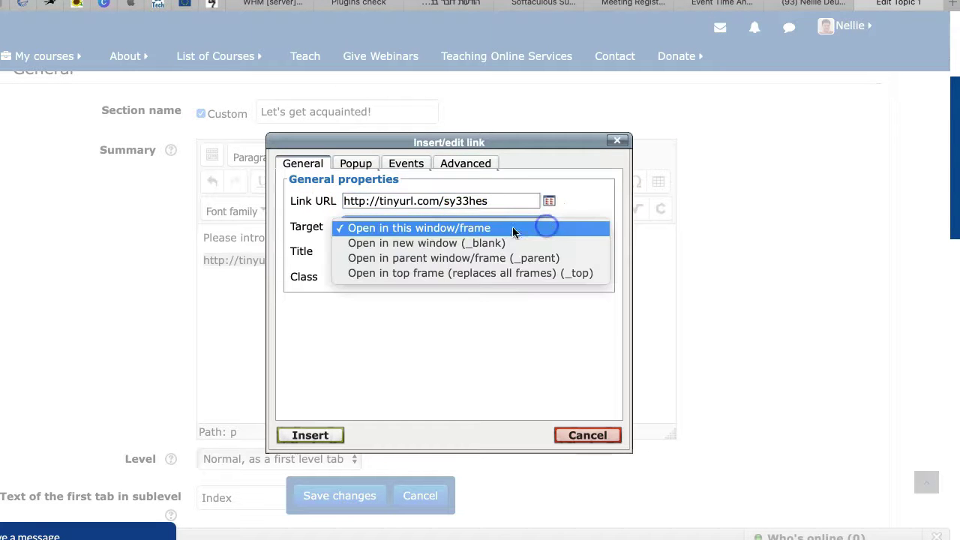
left_click(478, 243)
left_click(310, 434)
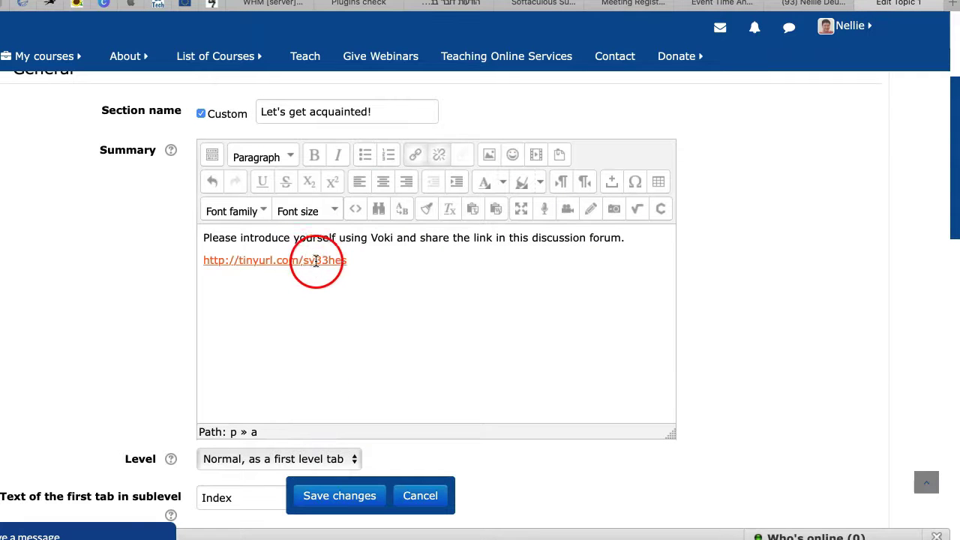
scroll(325, 261, "down", 5)
scroll(271, 375, "down", 2)
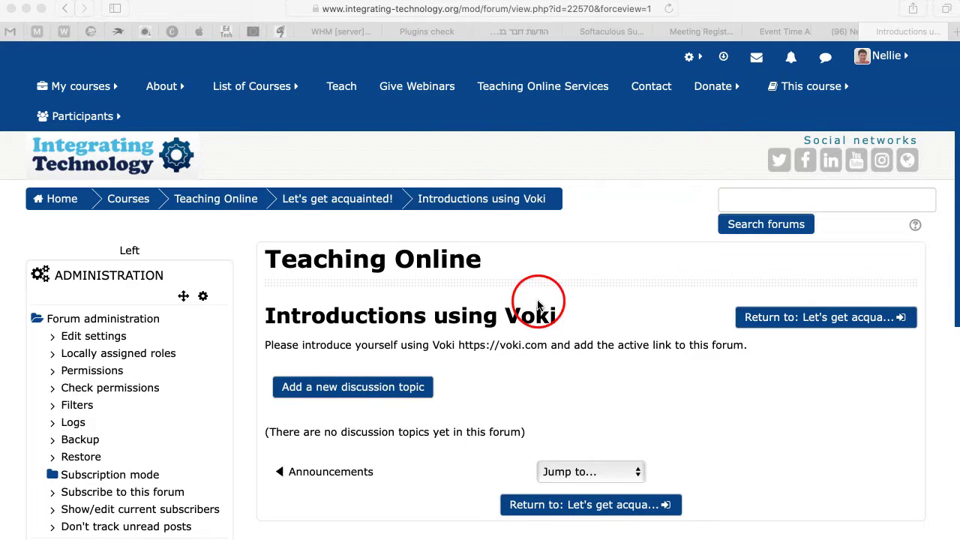
Step: Start a new discussion topic in the Introductions using Voki forum
left_click(506, 349)
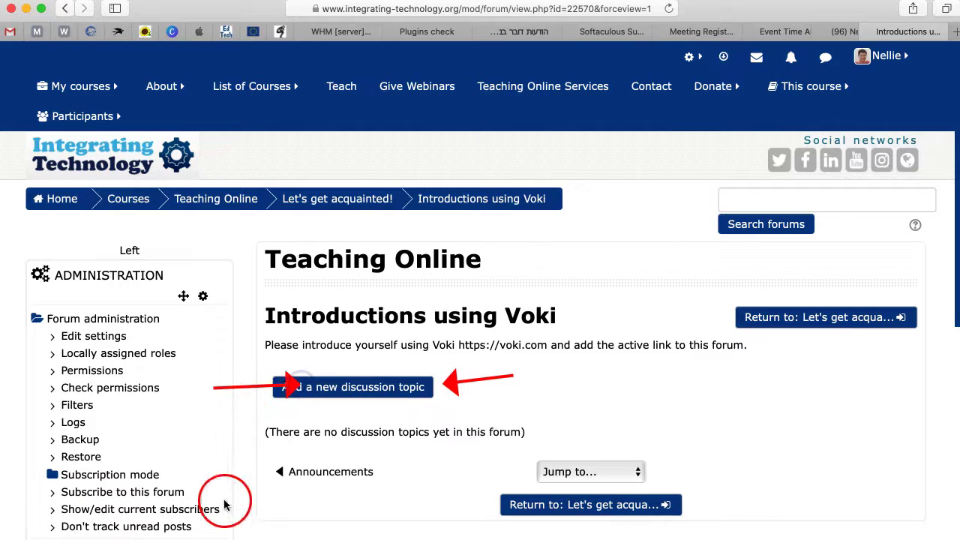
left_click(364, 394)
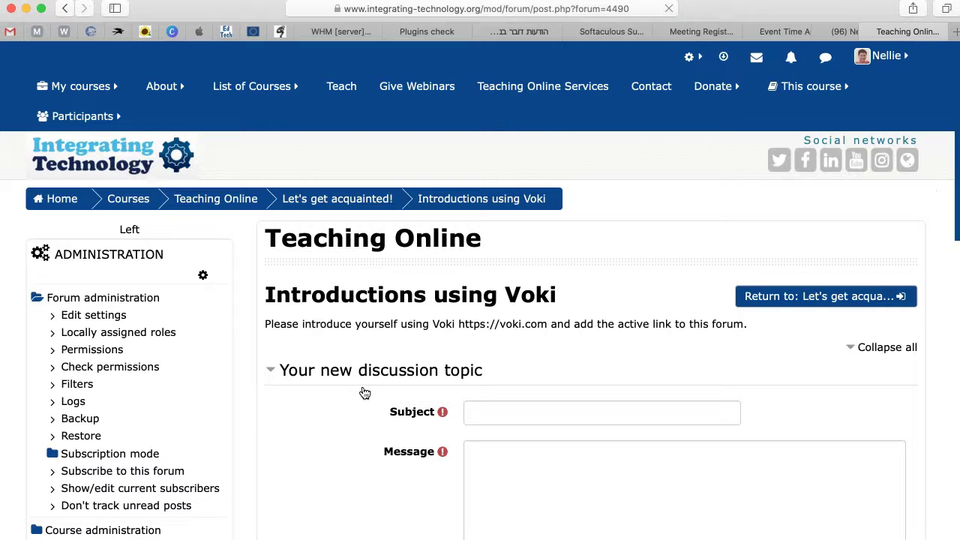
Step: Enter 'Me' as the discussion subject
left_click(489, 411)
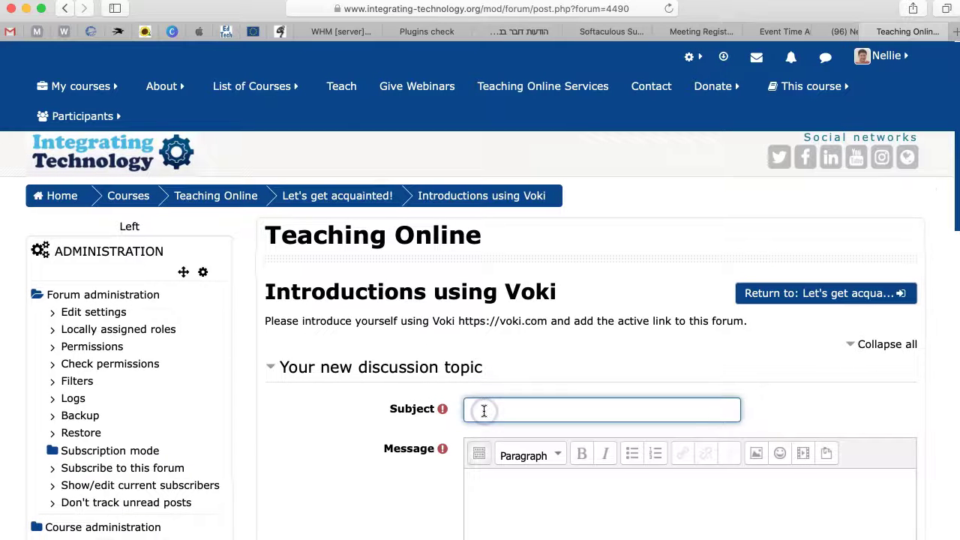
left_click(480, 409)
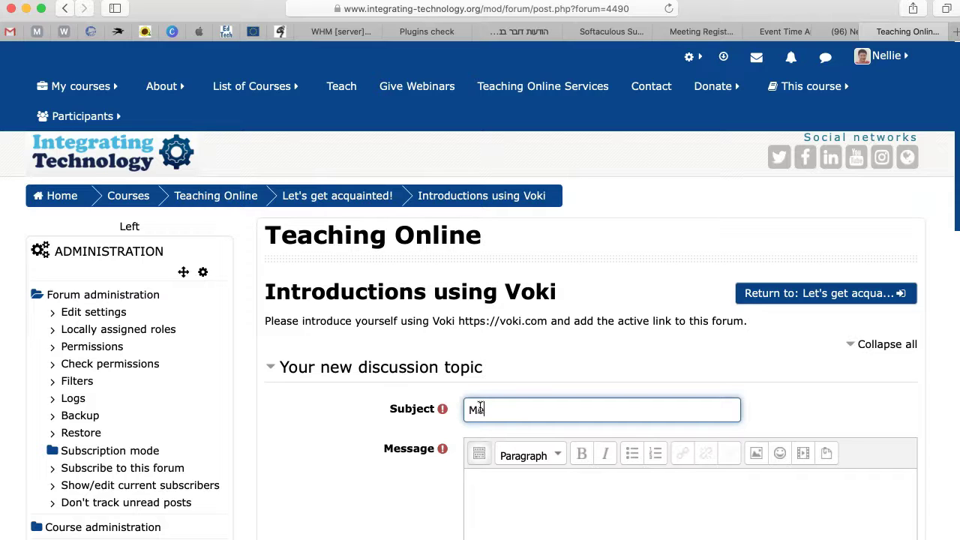
type("e")
scroll(495, 411, "down", 1)
Step: Expand the editor toolbar and begin the message with 'Hi my name'
left_click(498, 455)
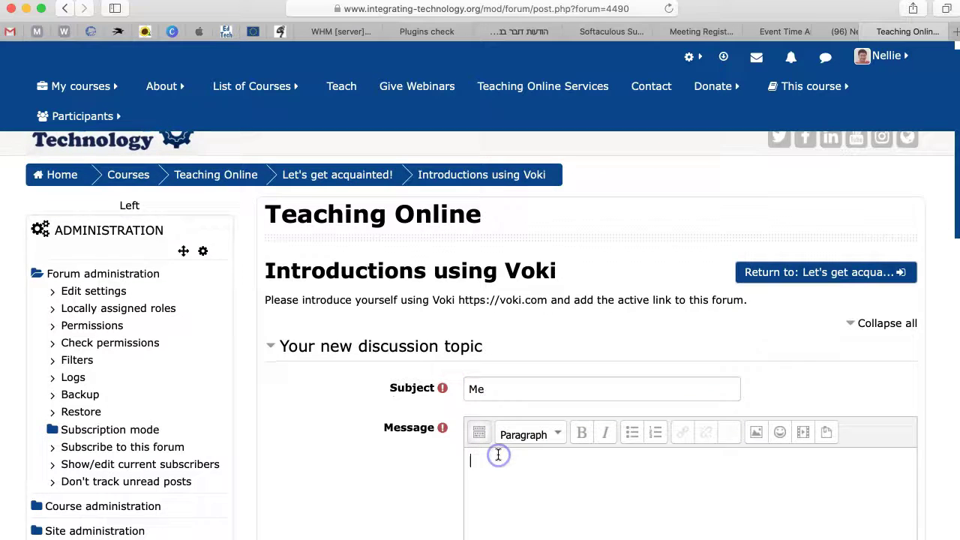
scroll(518, 423, "down", 3)
scroll(518, 423, "down", 1)
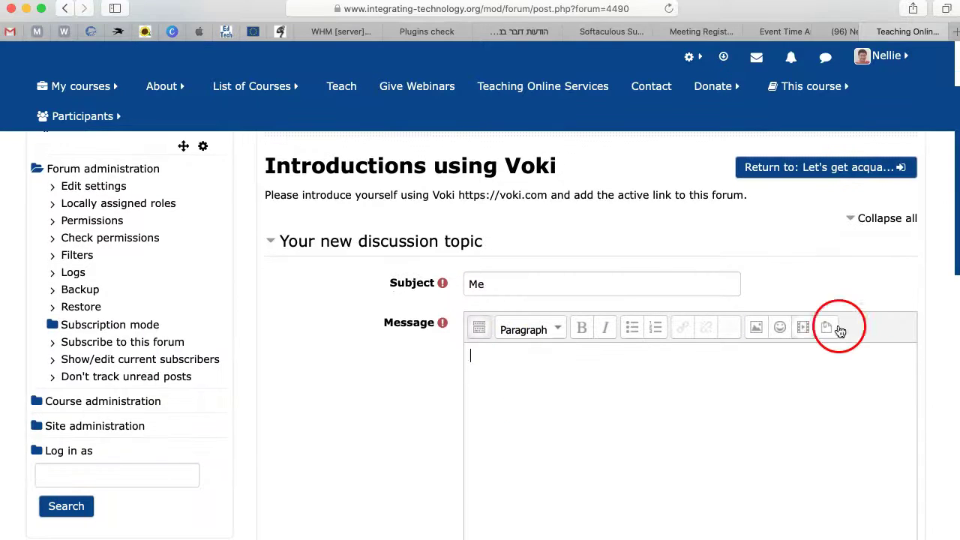
left_click(484, 333)
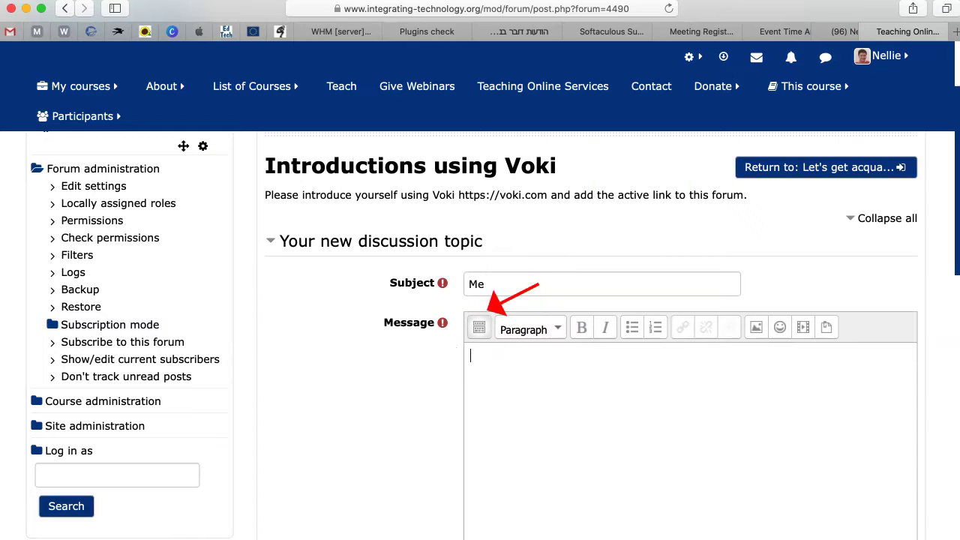
left_click(478, 327)
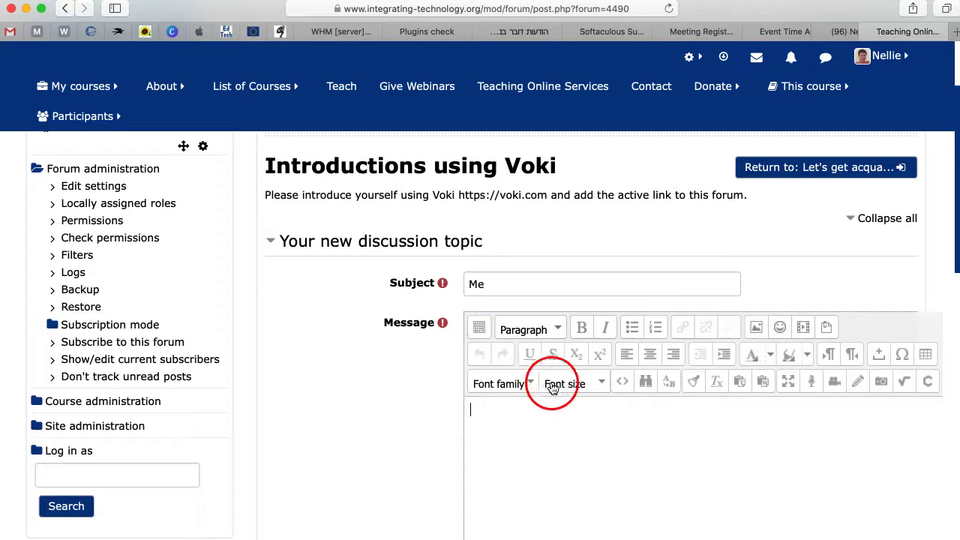
left_click(473, 419)
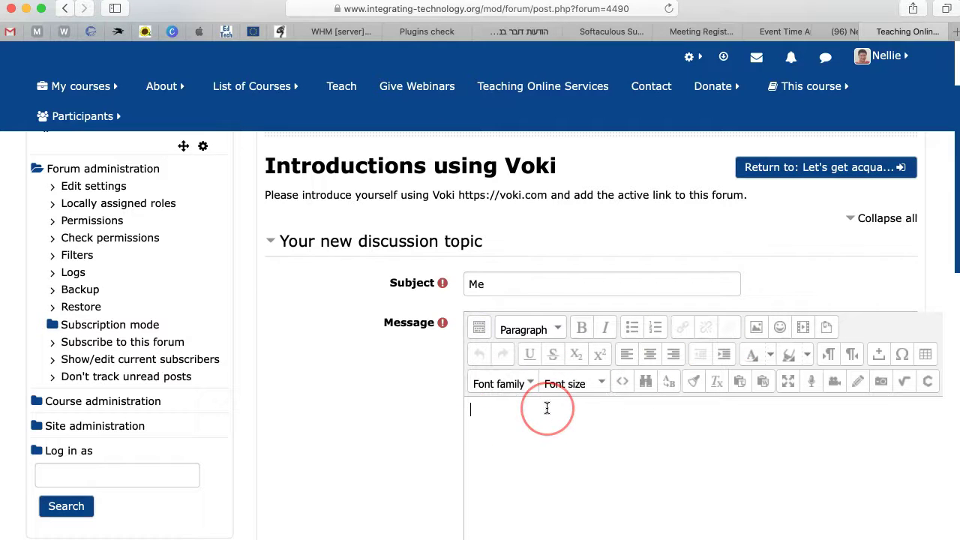
type("Hi")
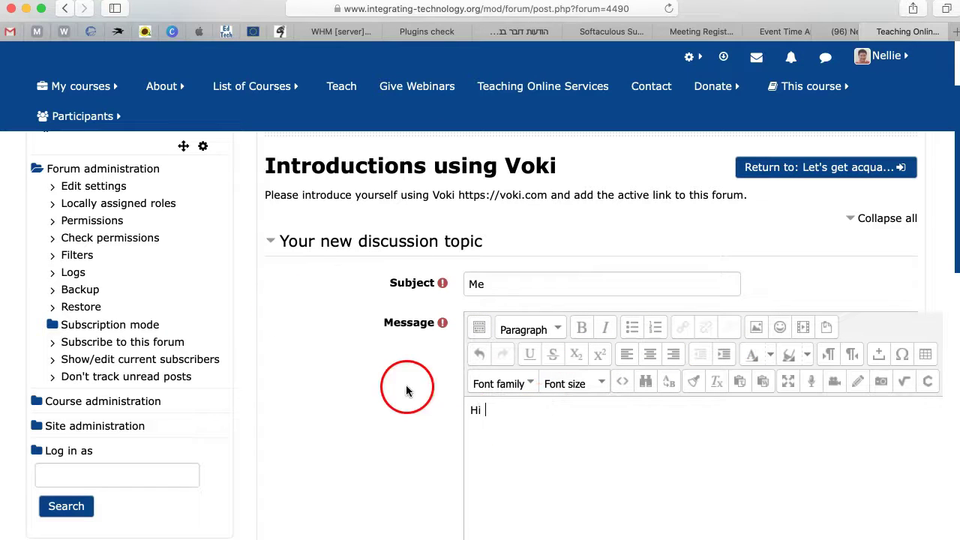
type(" my name .....")
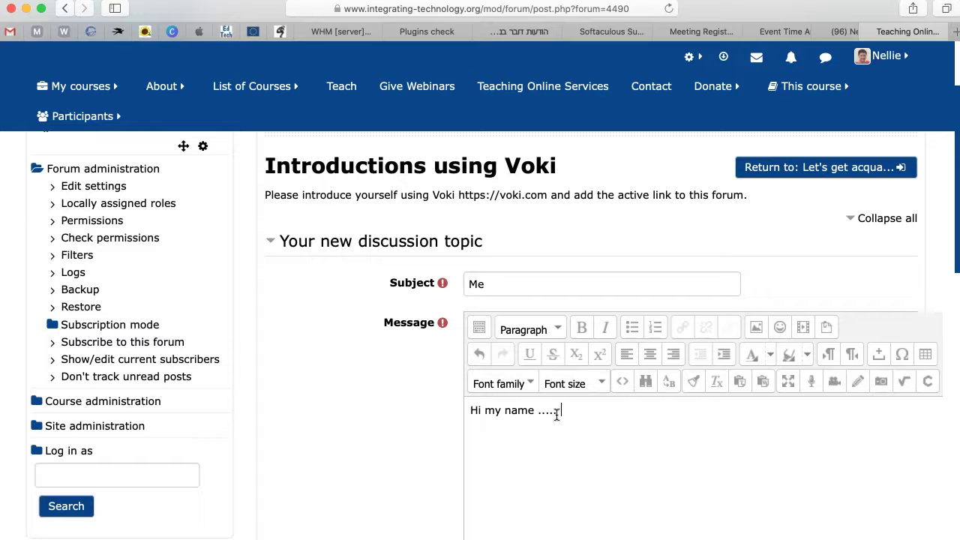
Step: Paste the Voki create-page address on a new line below the greeting and select it
left_click(582, 412)
left_click(562, 412)
key("Return")
key("super+v")
left_click_drag(605, 450, 453, 430)
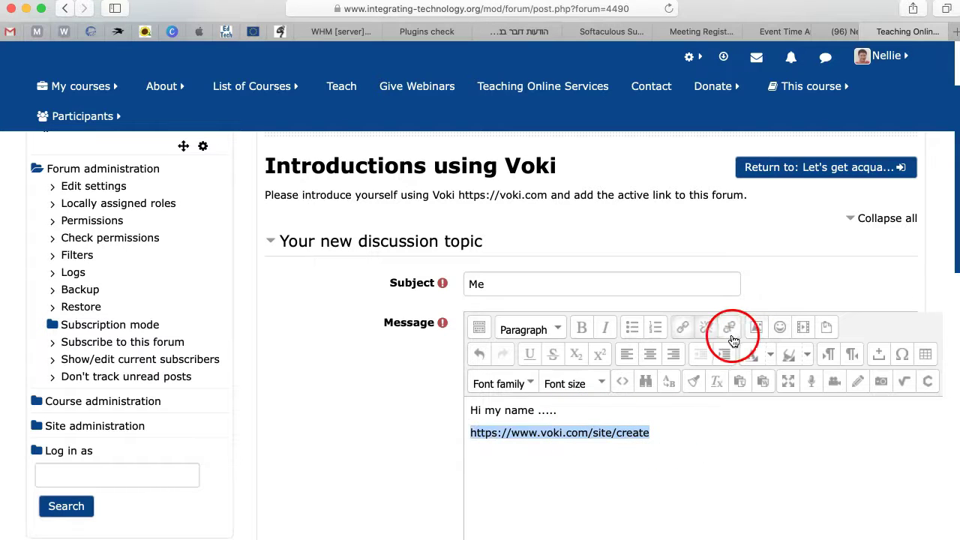
left_click(686, 329)
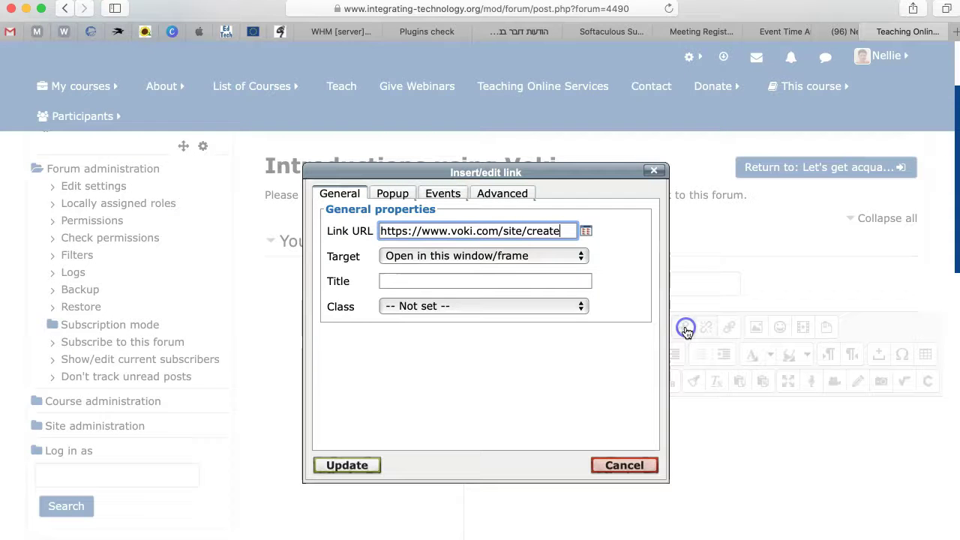
left_click(349, 465)
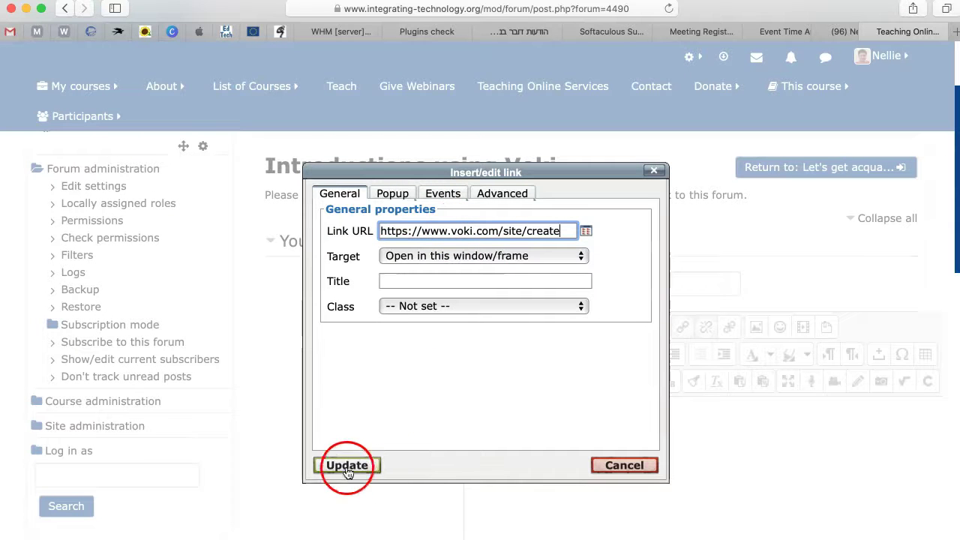
left_click(445, 294)
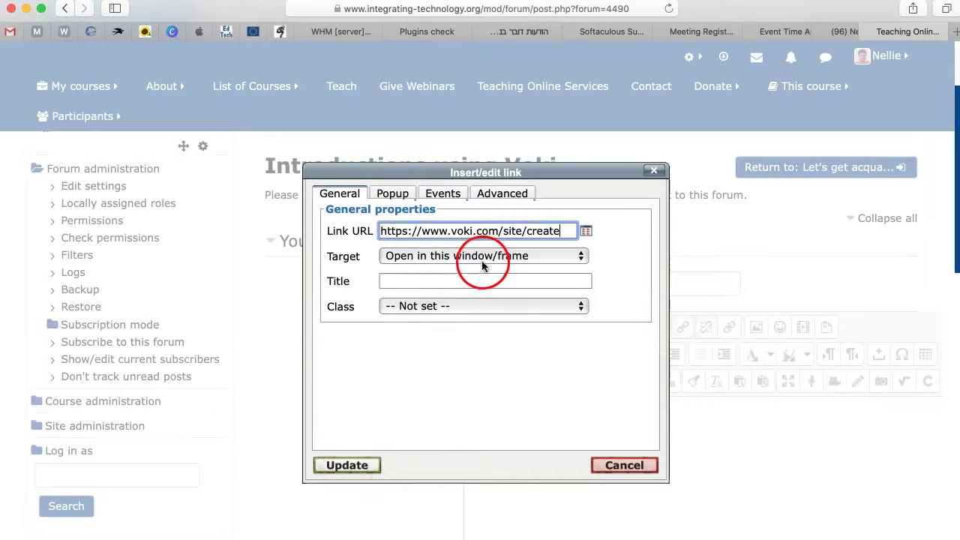
left_click(481, 260)
left_click(468, 274)
left_click(344, 468)
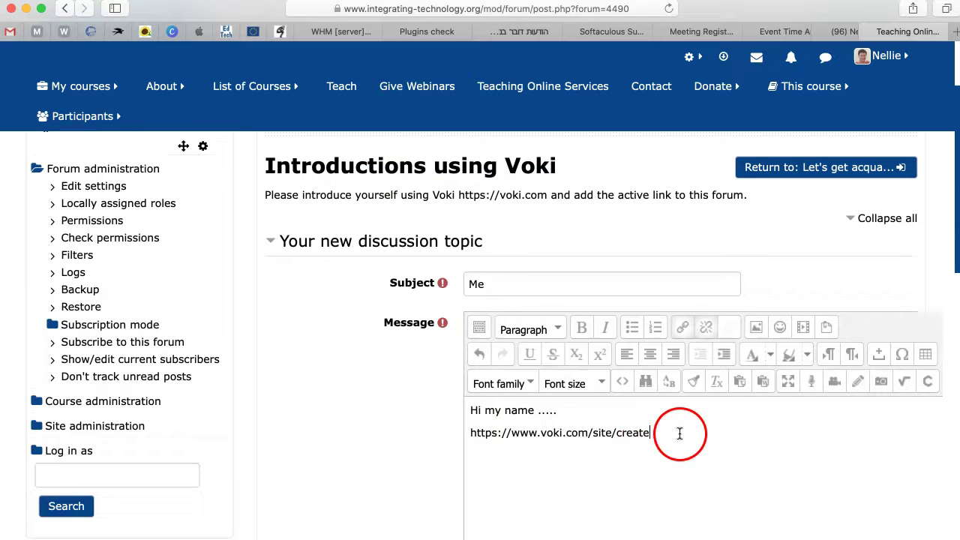
scroll(418, 417, "down", 5)
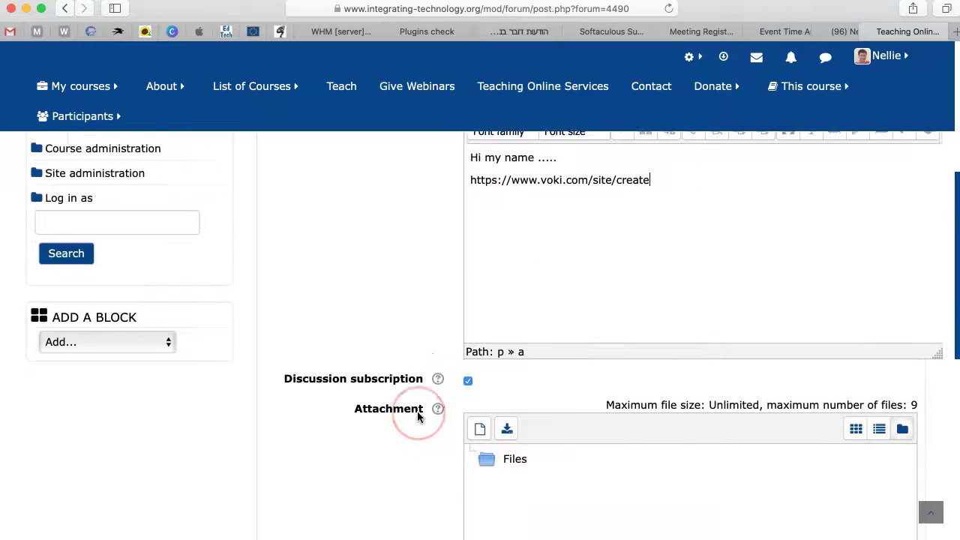
scroll(418, 416, "down", 6)
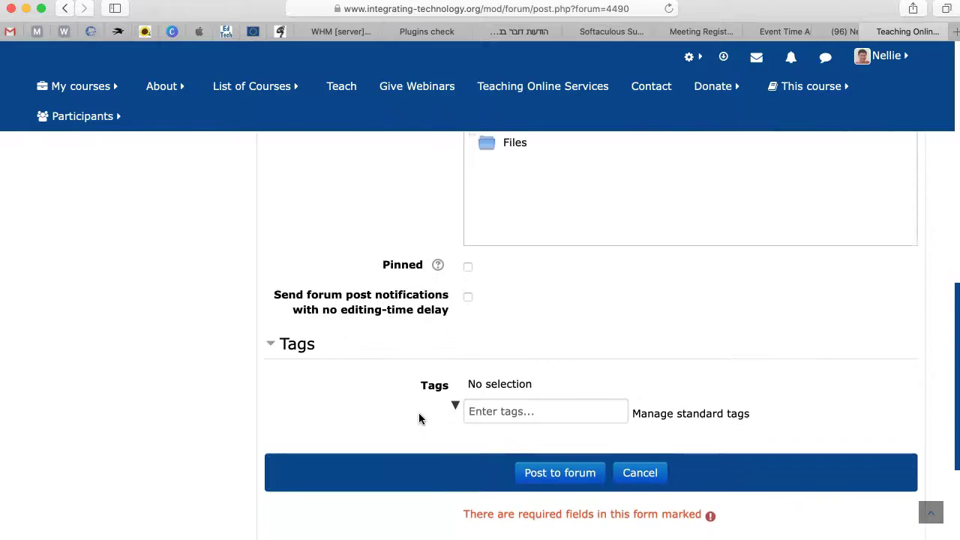
Step: Post the 'Me' discussion to the forum and open it from the discussion list
left_click(559, 473)
left_click(202, 155)
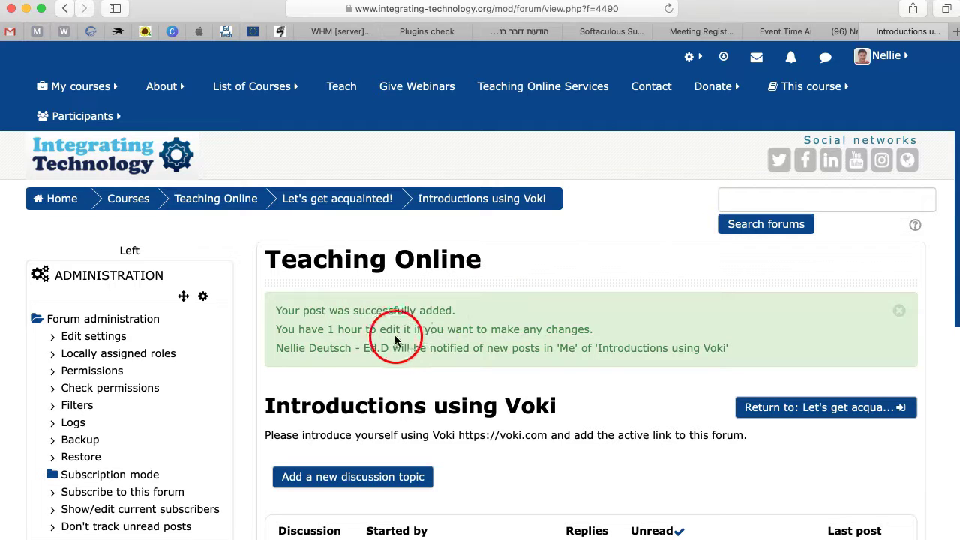
scroll(351, 332, "down", 4)
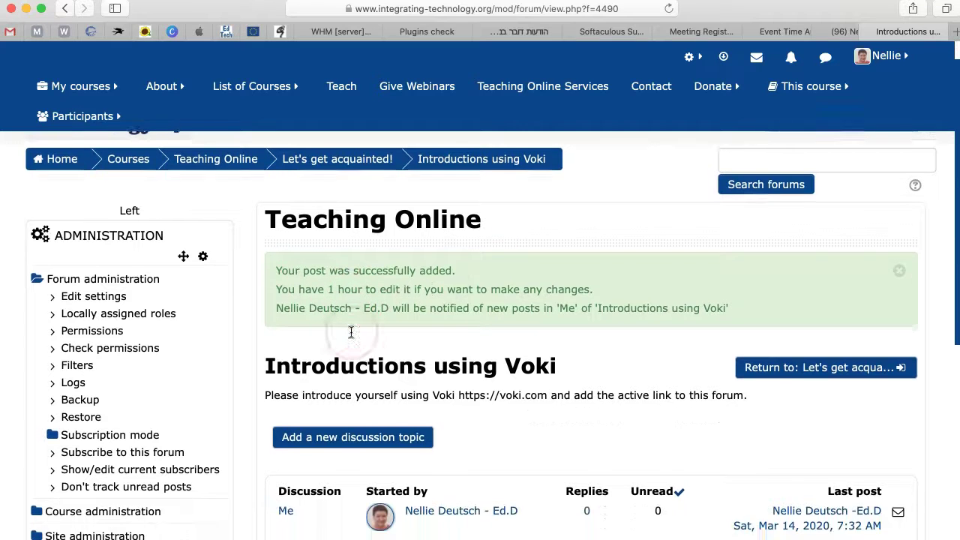
left_click(291, 419)
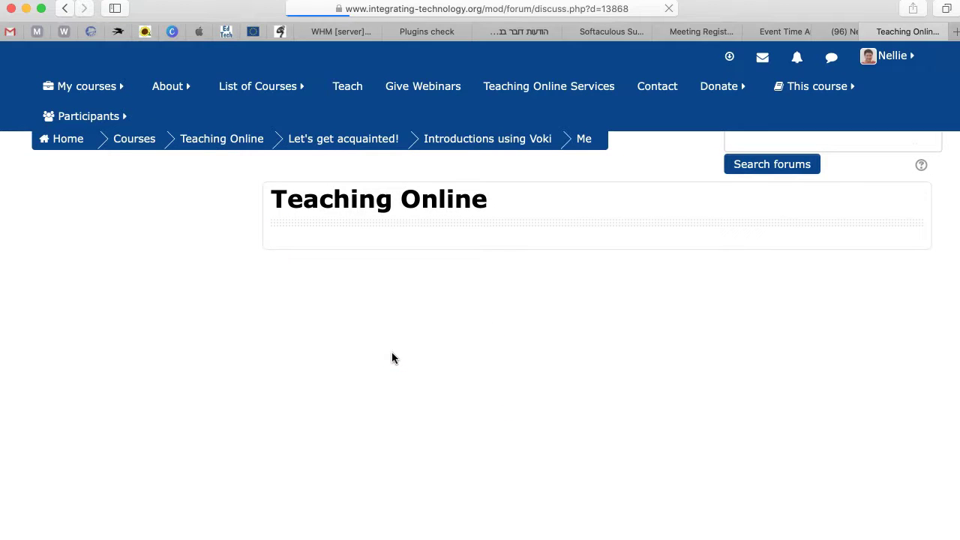
Step: Delete the 'Me' post and confirm the deletion
left_click(476, 360)
scroll(482, 365, "down", 5)
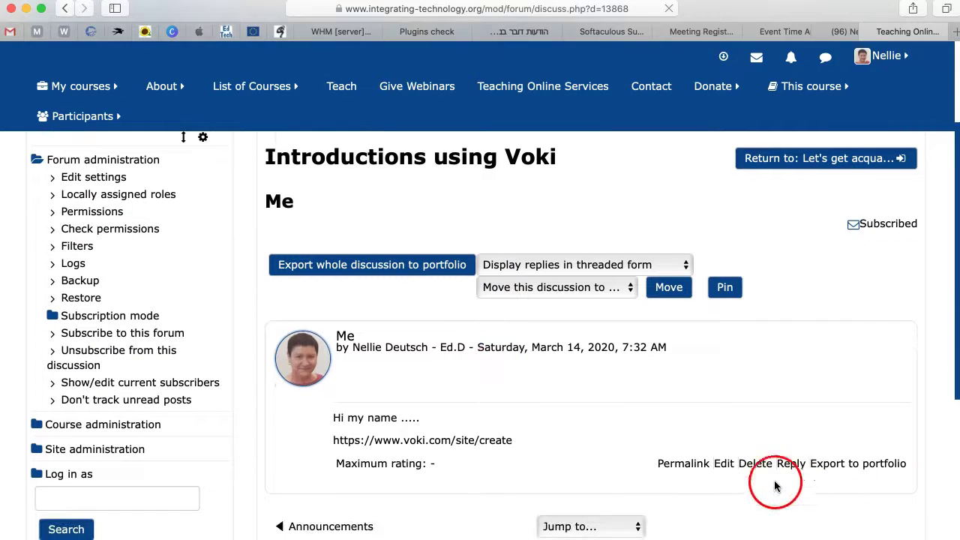
left_click(754, 464)
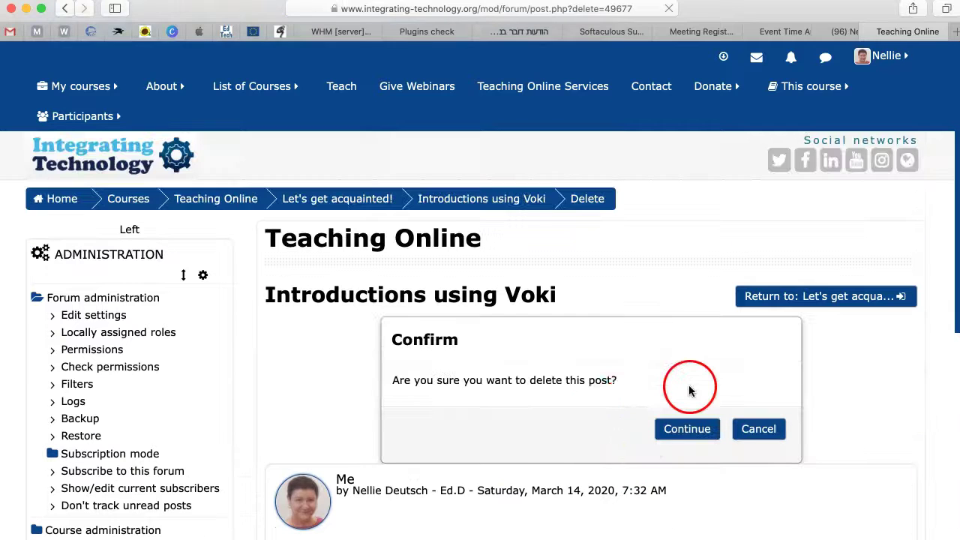
left_click(687, 429)
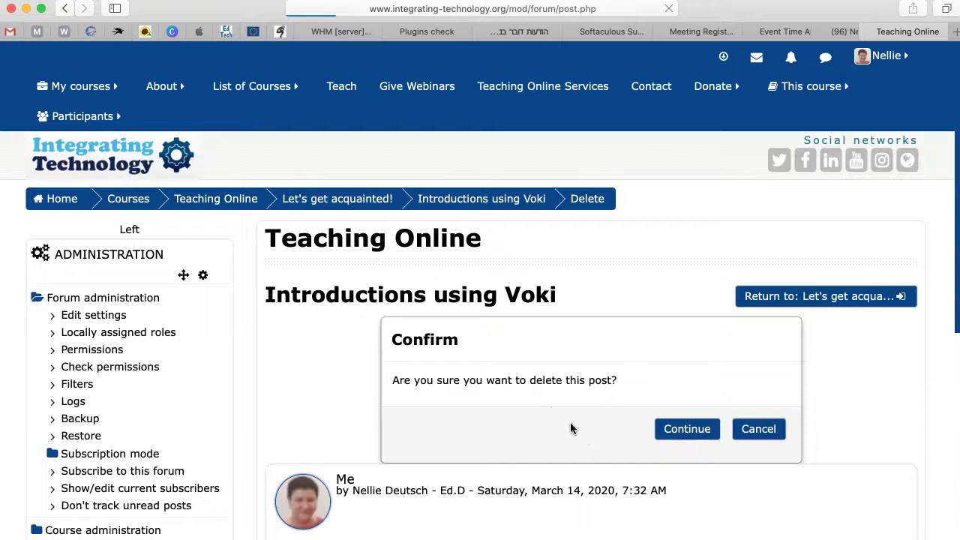
Step: Return to the Let's get acquainted! section from the emptied forum
left_click(585, 355)
left_click(521, 368)
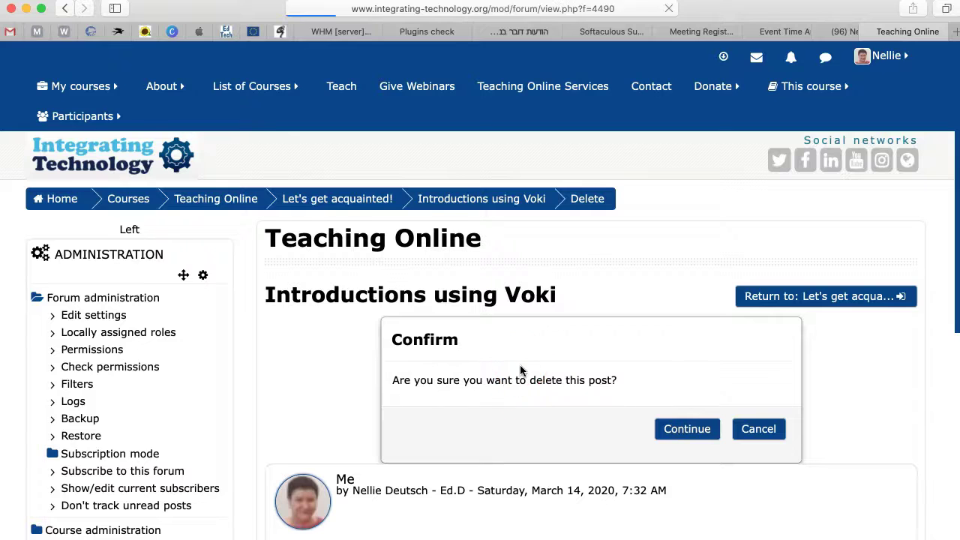
left_click(614, 368)
left_click(382, 362)
left_click(452, 355)
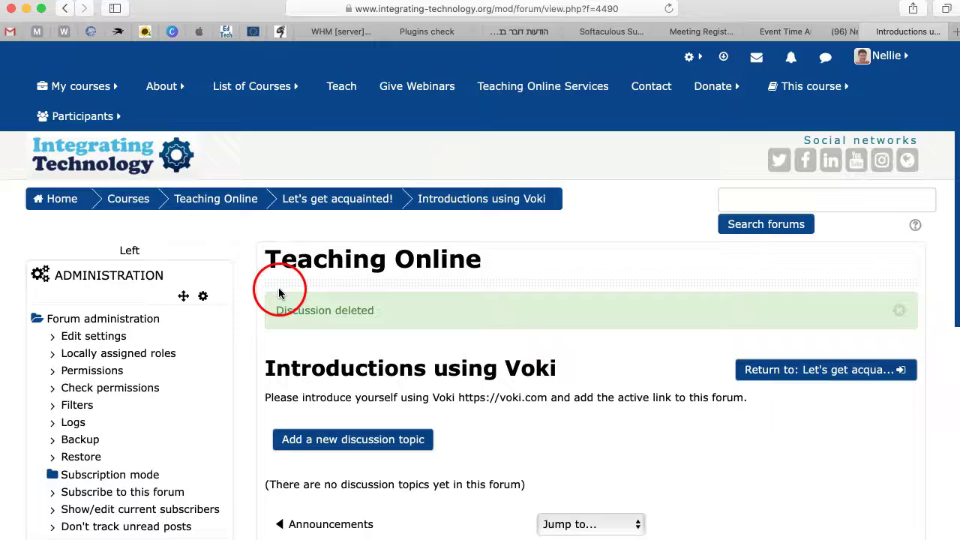
scroll(278, 292, "down", 2)
scroll(278, 361, "up", 2)
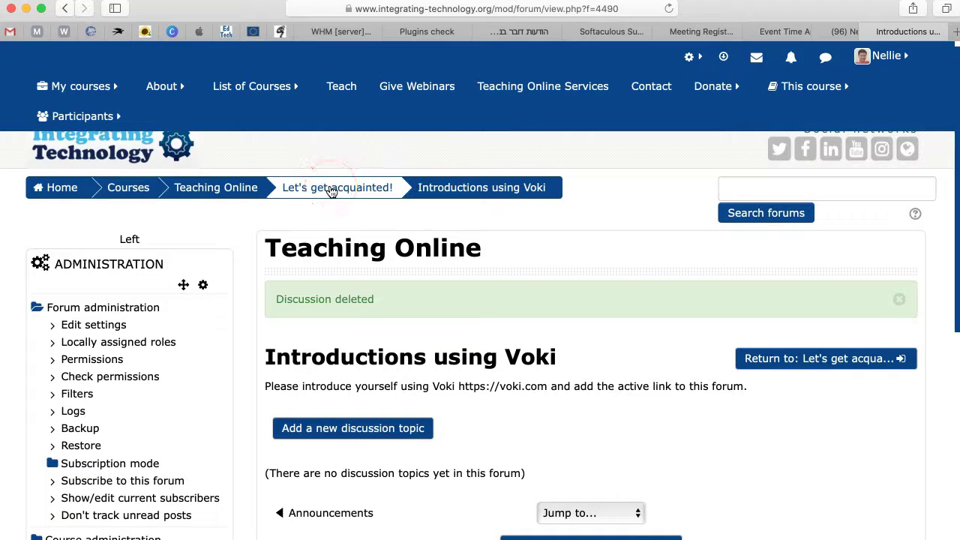
left_click(361, 190)
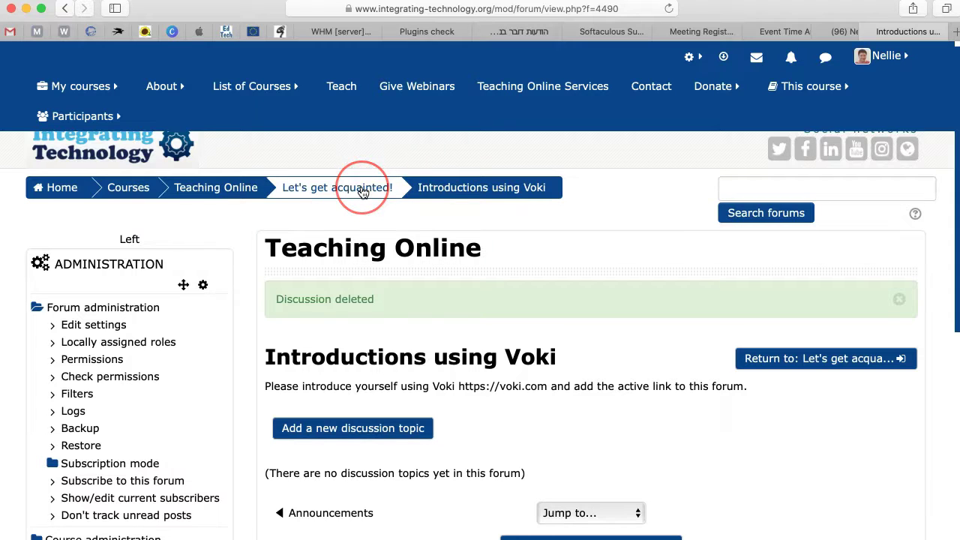